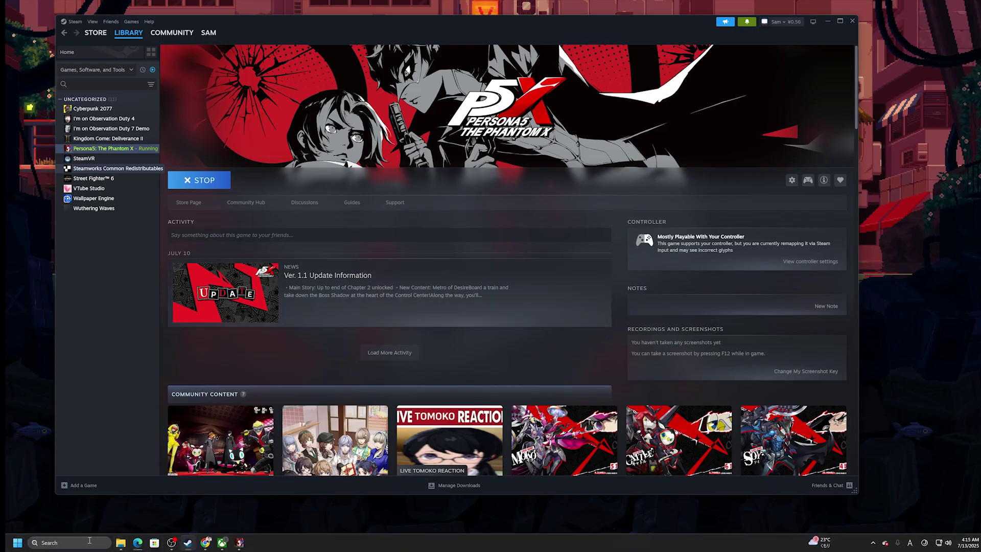
Open the Windows Settings, check for Windows updates, and close the Settings window.
click(89, 541)
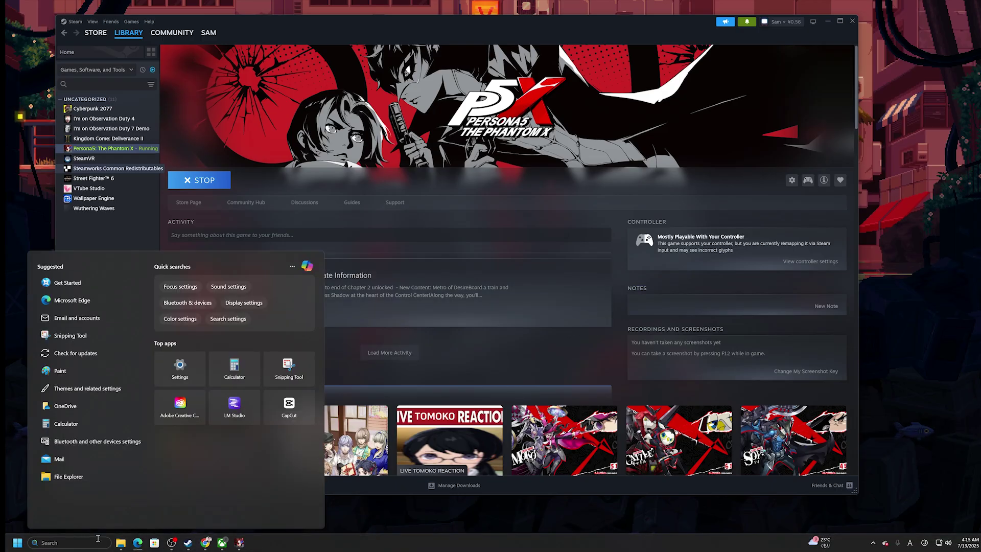
text(settings)
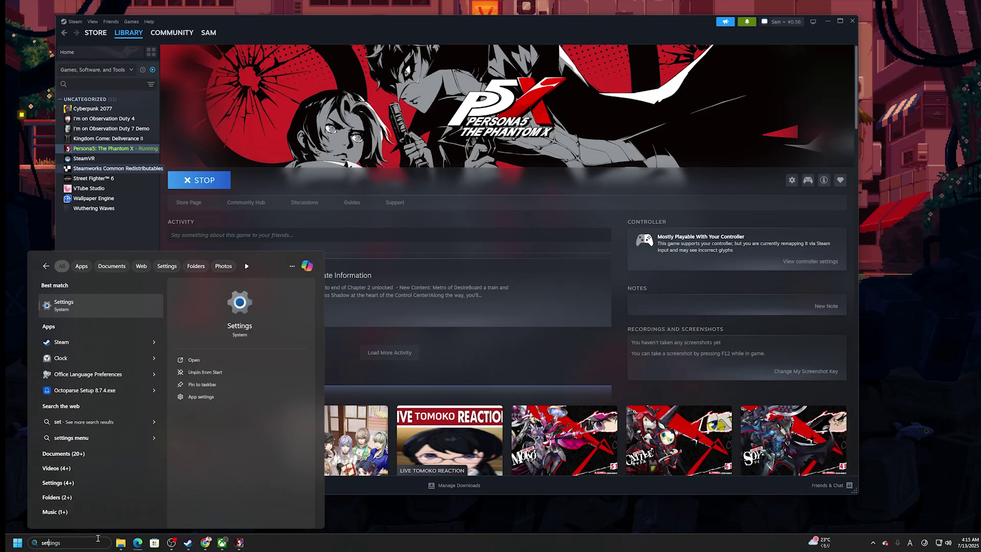
key(Return)
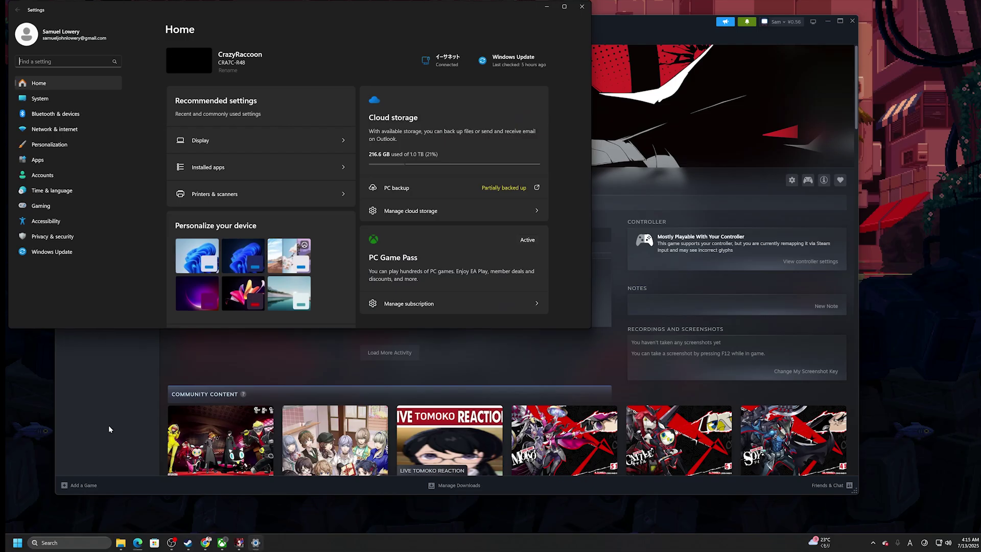
click(81, 250)
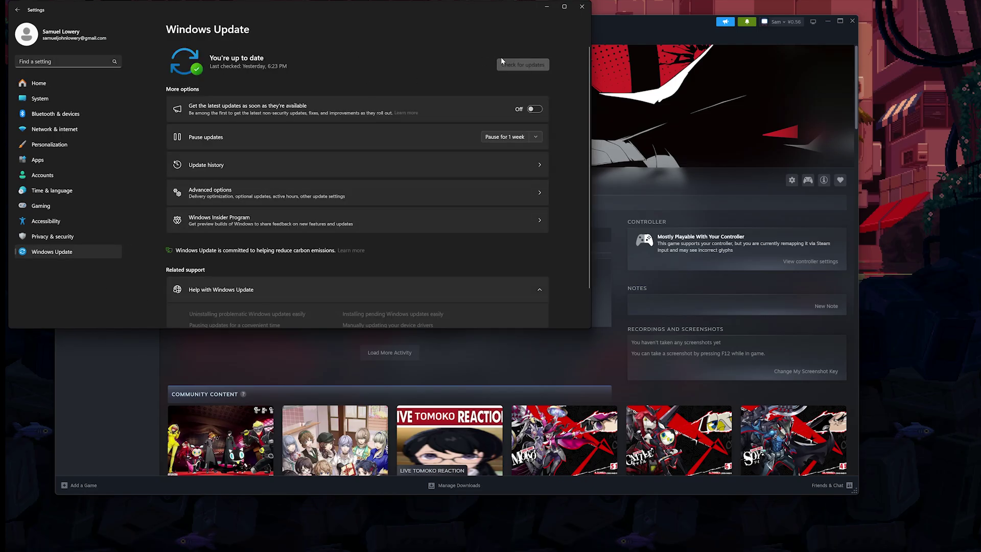
click(502, 61)
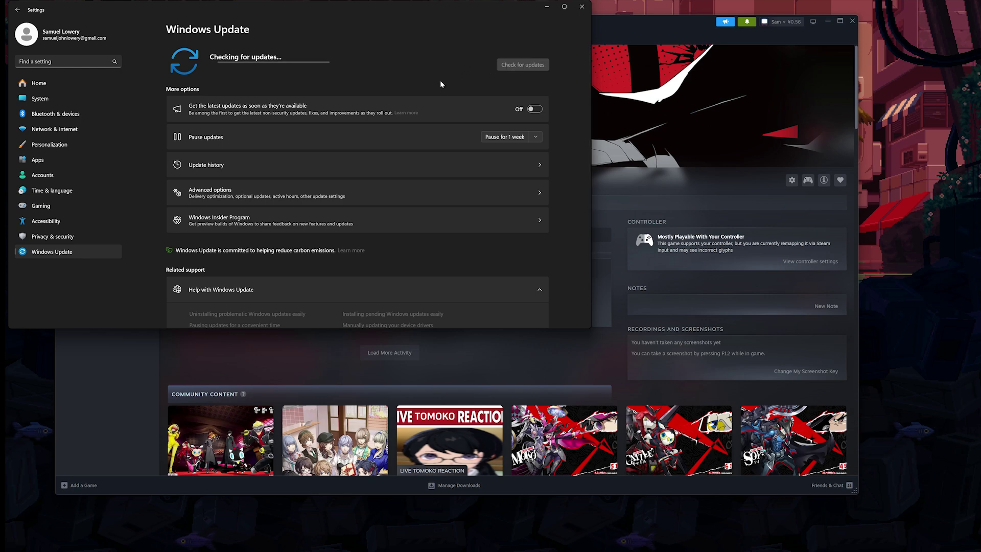
click(582, 6)
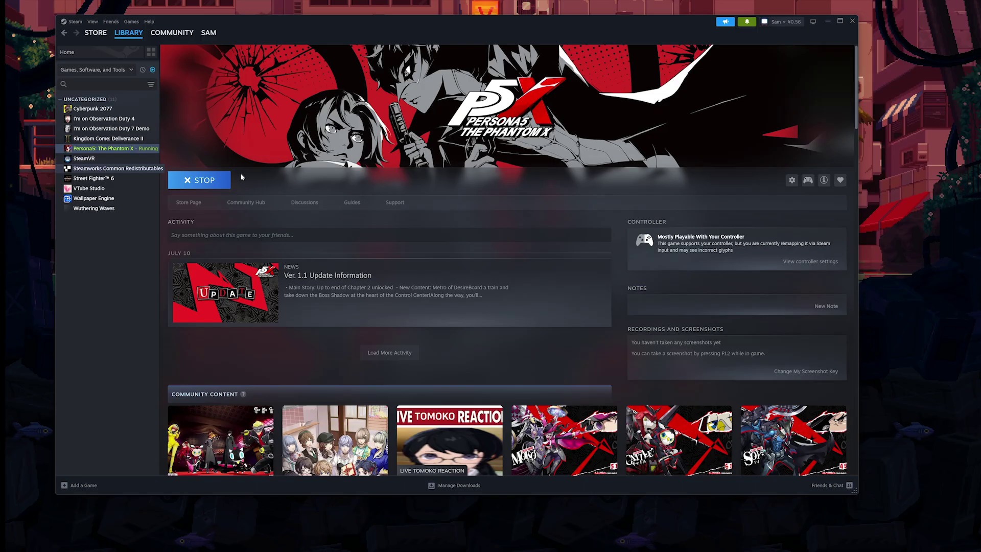
Stop the running Persona5: The Phantom X in Steam and browse to its installation folder through the game's properties.
click(216, 185)
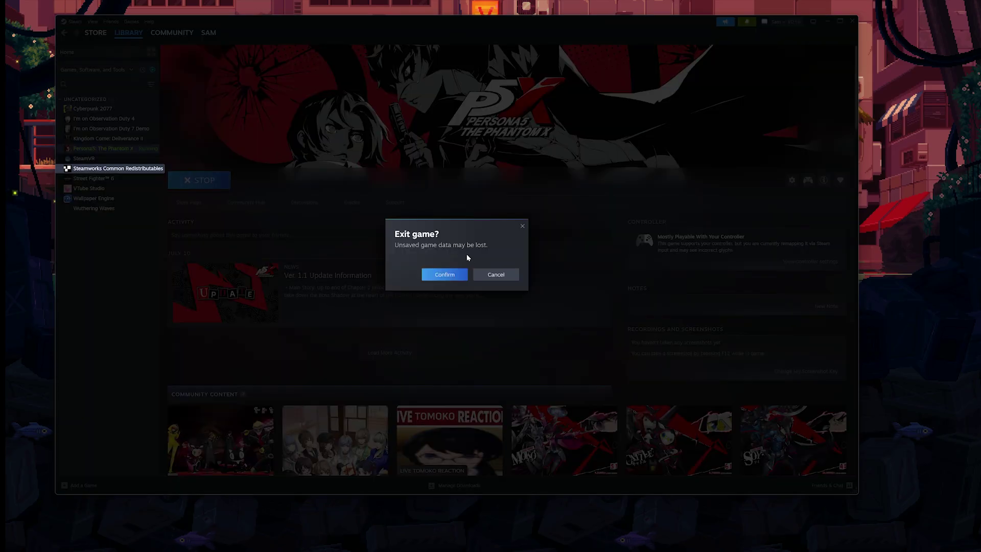
click(454, 275)
right_click(119, 152)
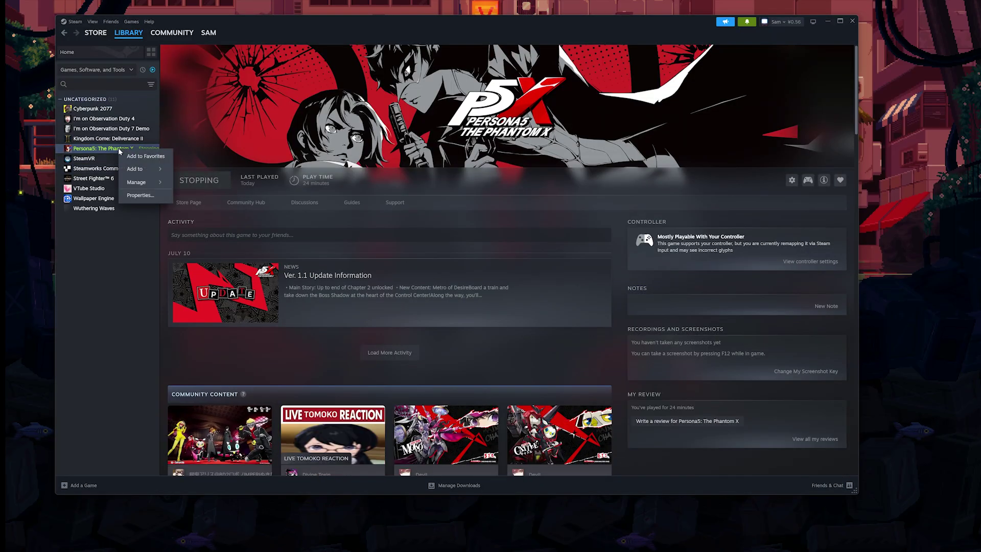
click(136, 192)
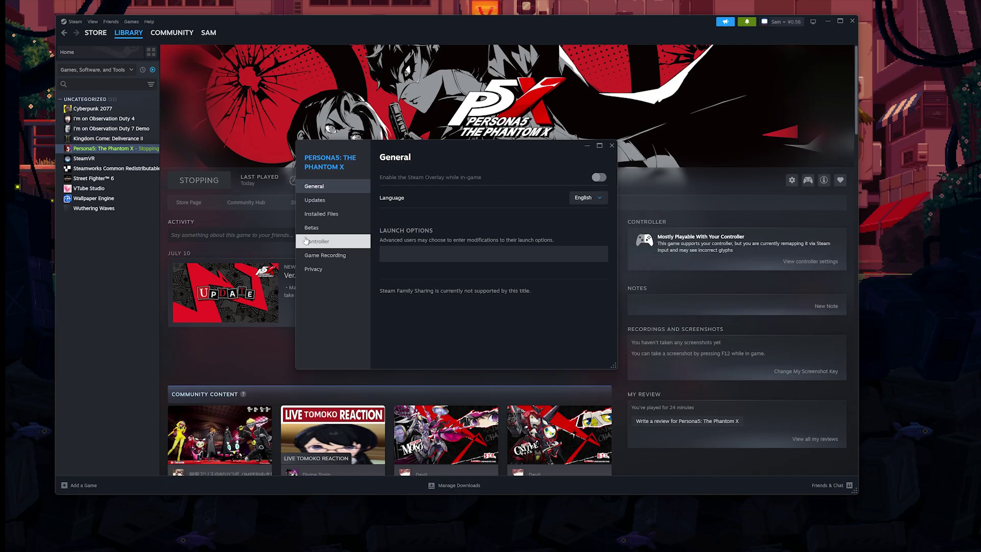
click(335, 216)
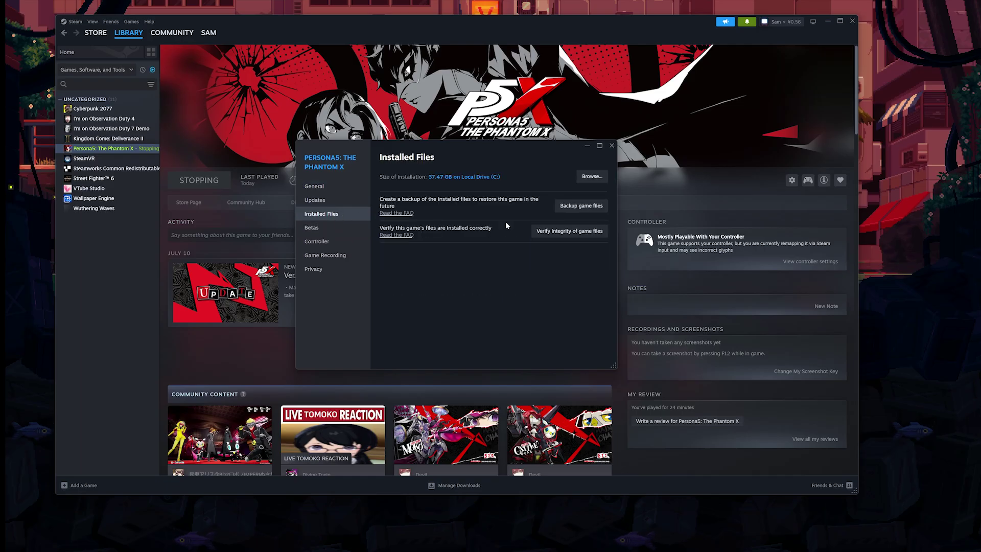
click(593, 178)
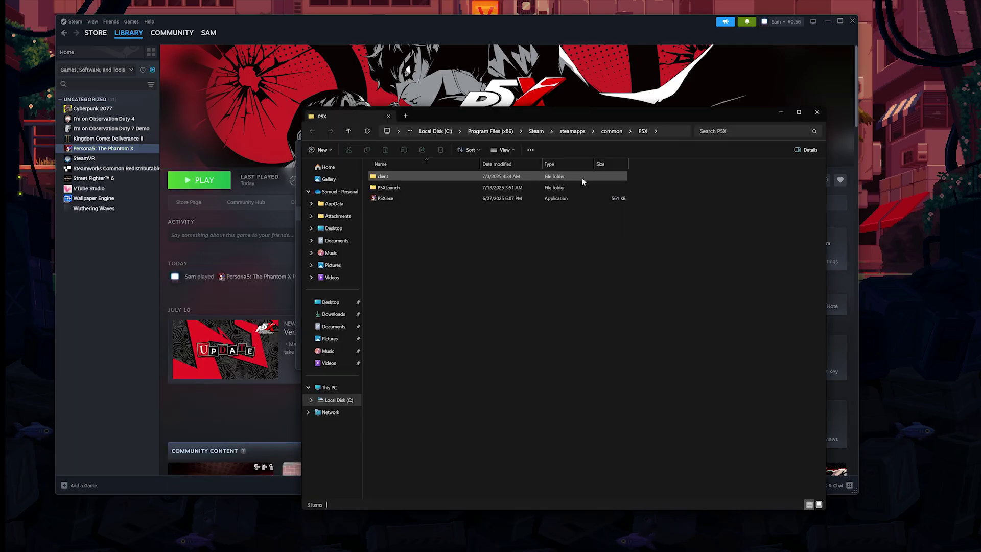
Set P5X.exe to always run as an administrator in its compatibility properties, then put away the folder and game properties windows.
click(388, 203)
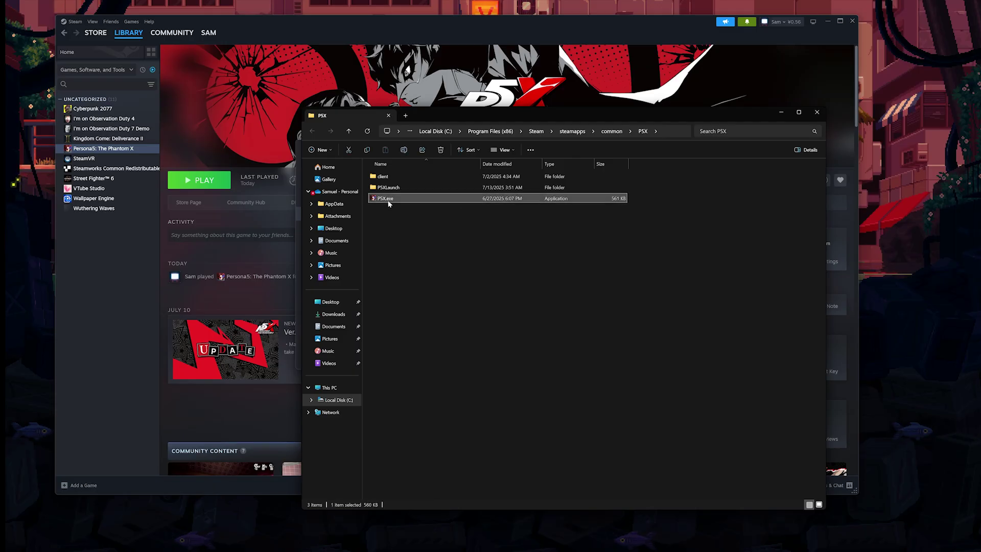
right_click(390, 202)
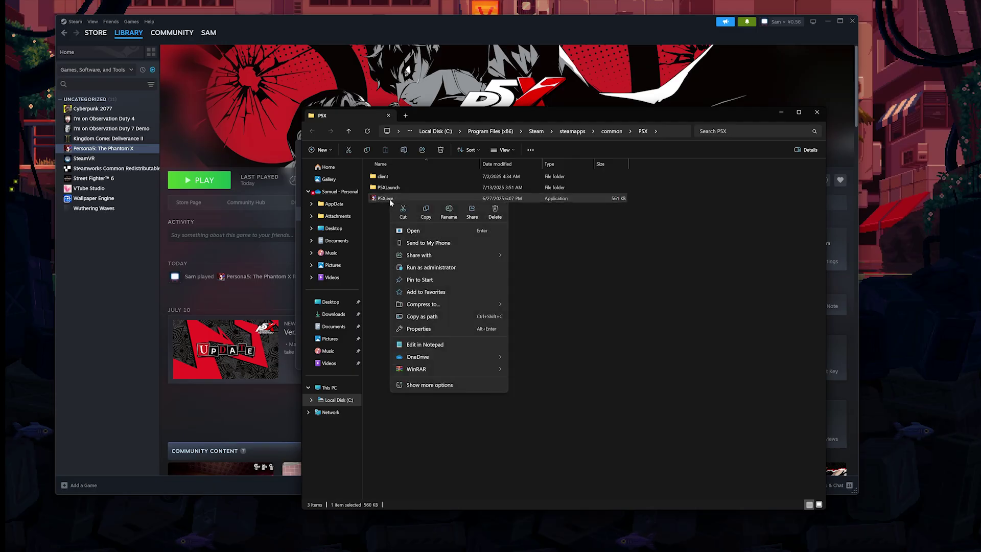
click(444, 329)
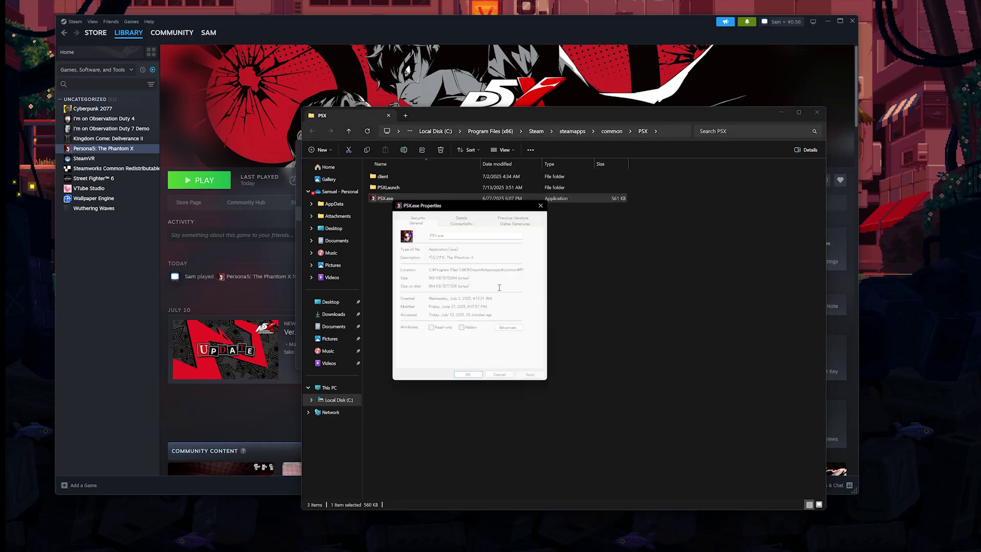
click(462, 223)
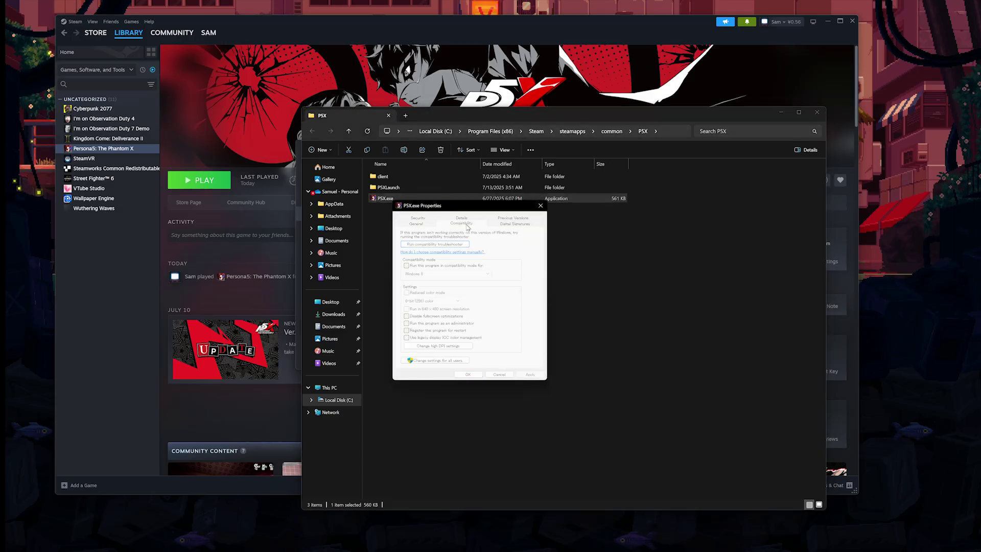
click(438, 324)
click(530, 374)
click(468, 374)
click(781, 112)
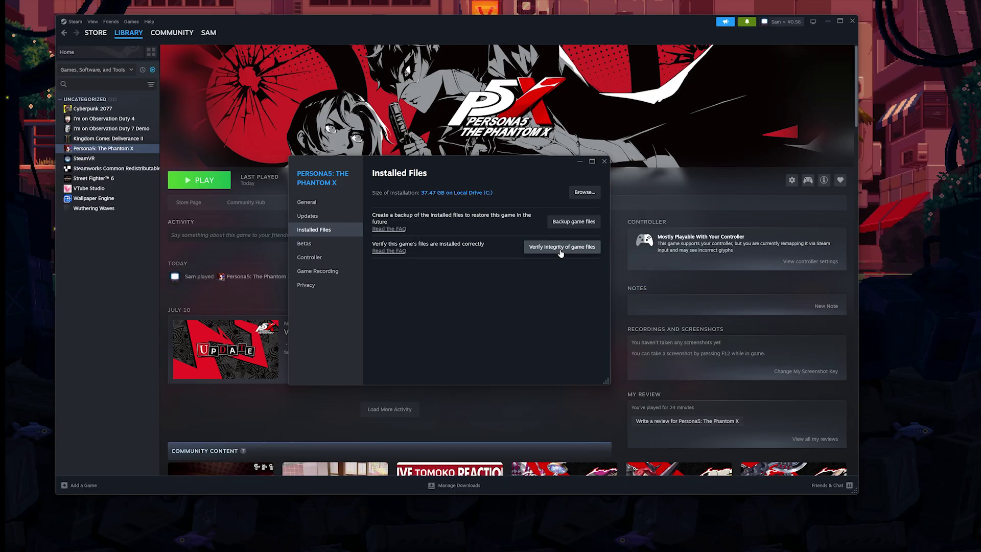
click(604, 163)
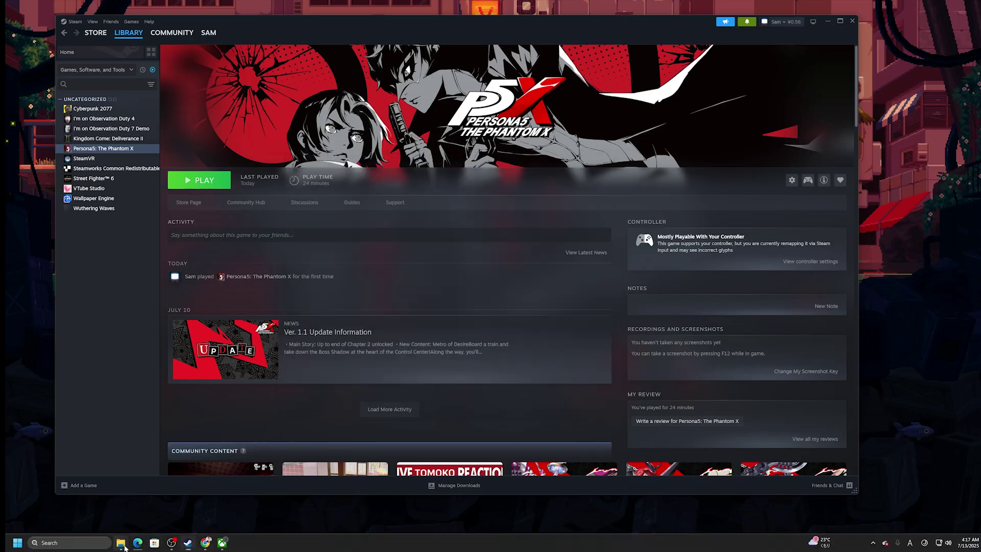
Switch back to File Explorer and open the user's profile folder under Users on Local Disk (C:).
mouse_move(125, 548)
click(149, 509)
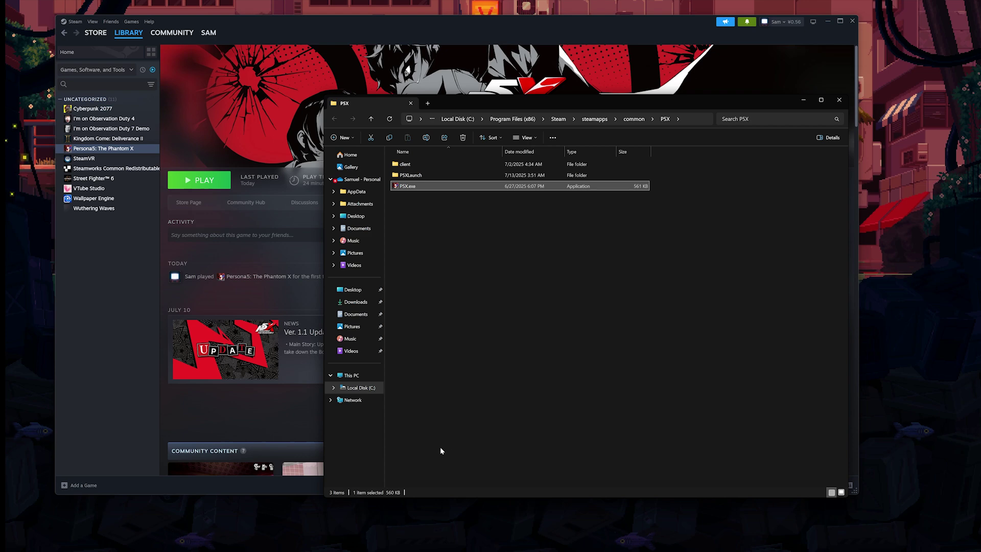
click(360, 387)
scroll(476, 356, down, 5)
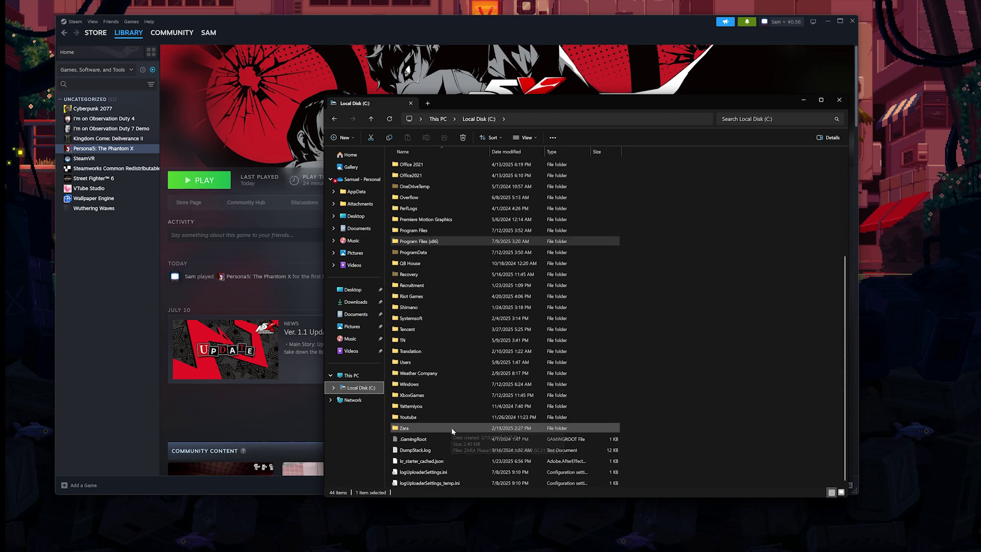
click(333, 388)
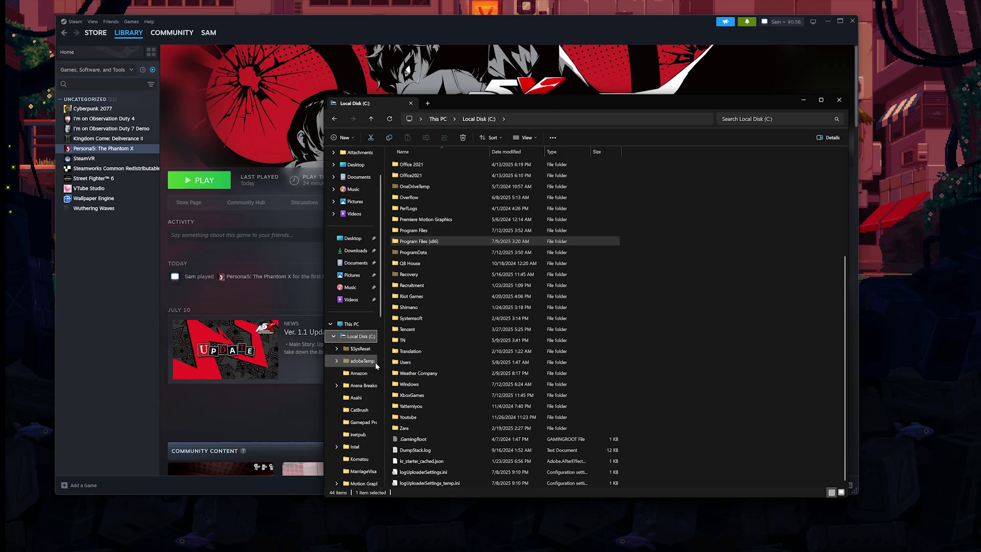
scroll(439, 364, up, 5)
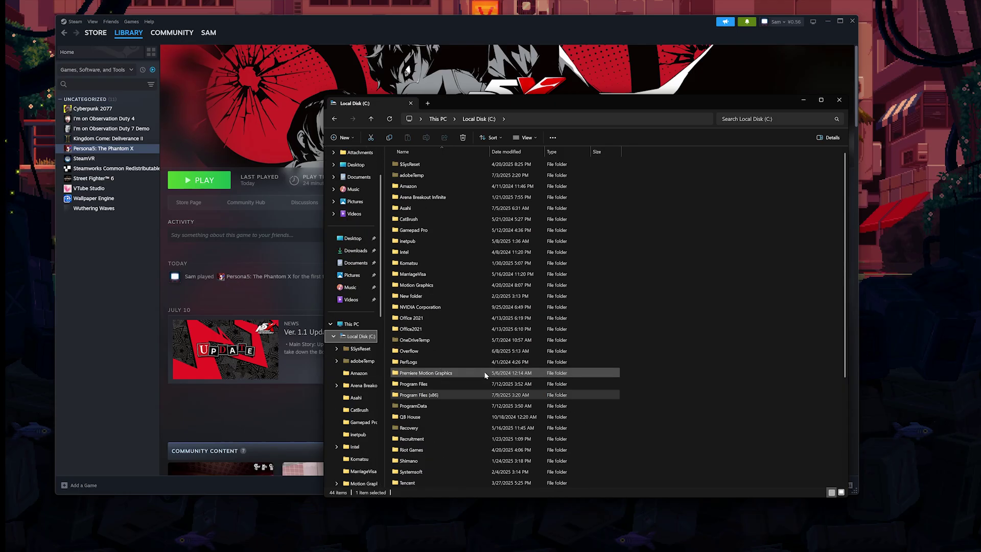
scroll(485, 376, down, 5)
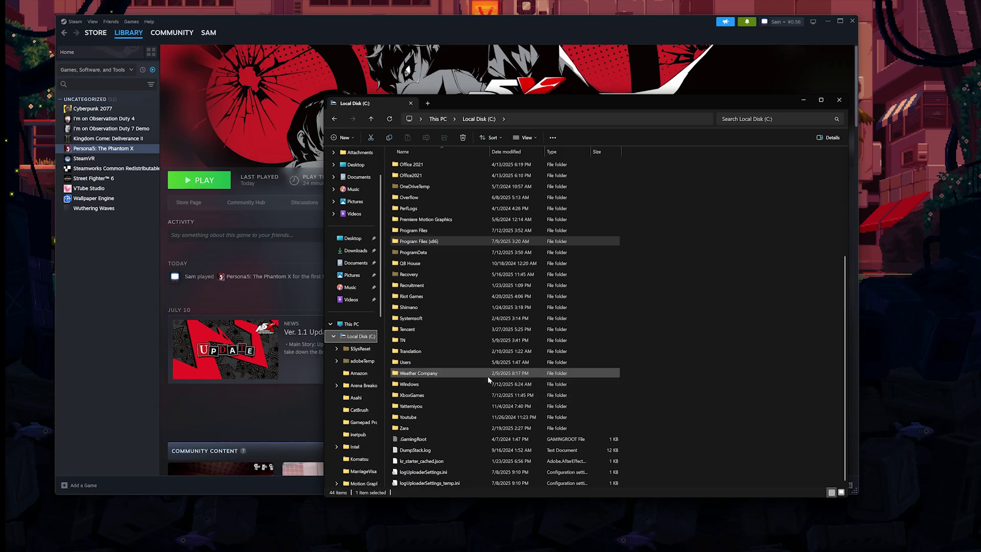
double_click(444, 363)
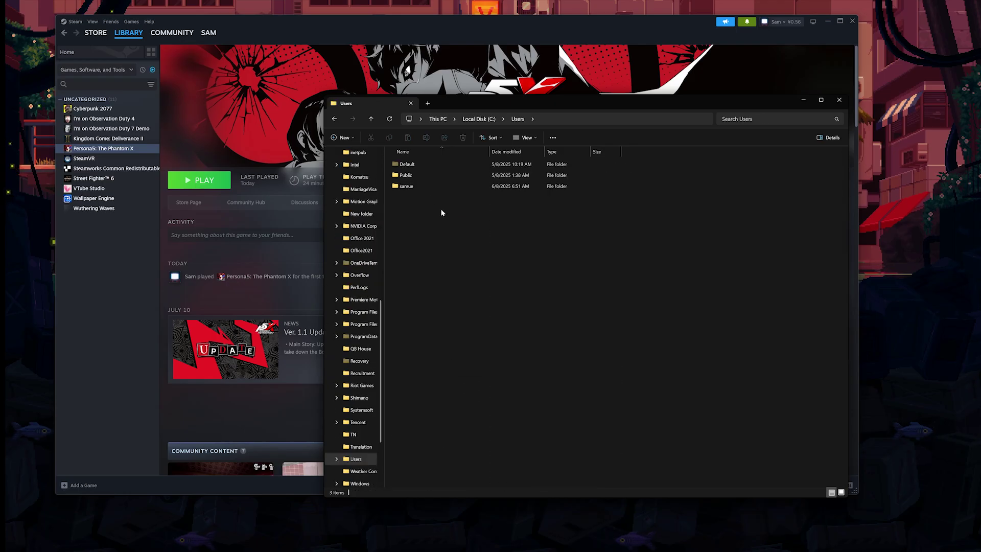
double_click(423, 189)
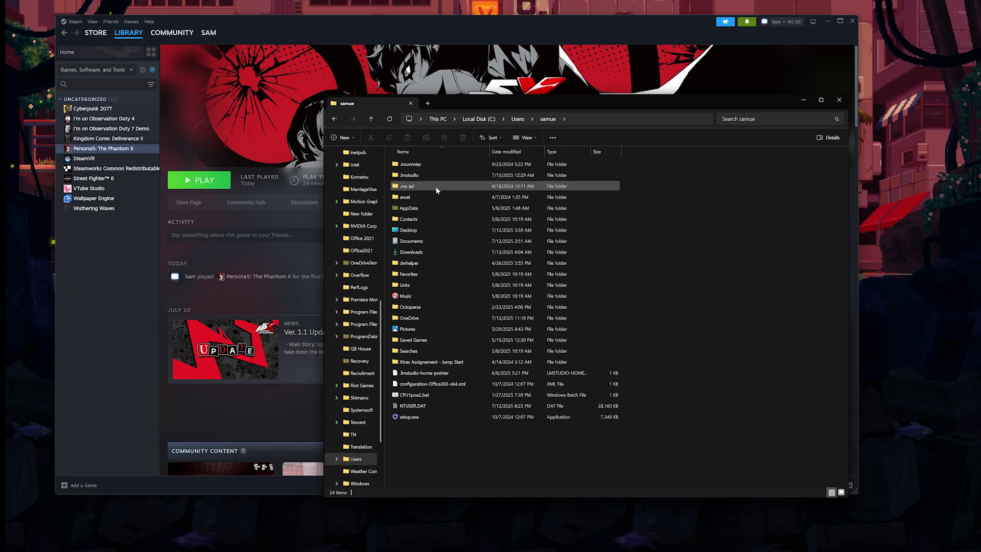
Check the hidden items display option for the AppData folder in the user's profile folder.
click(441, 208)
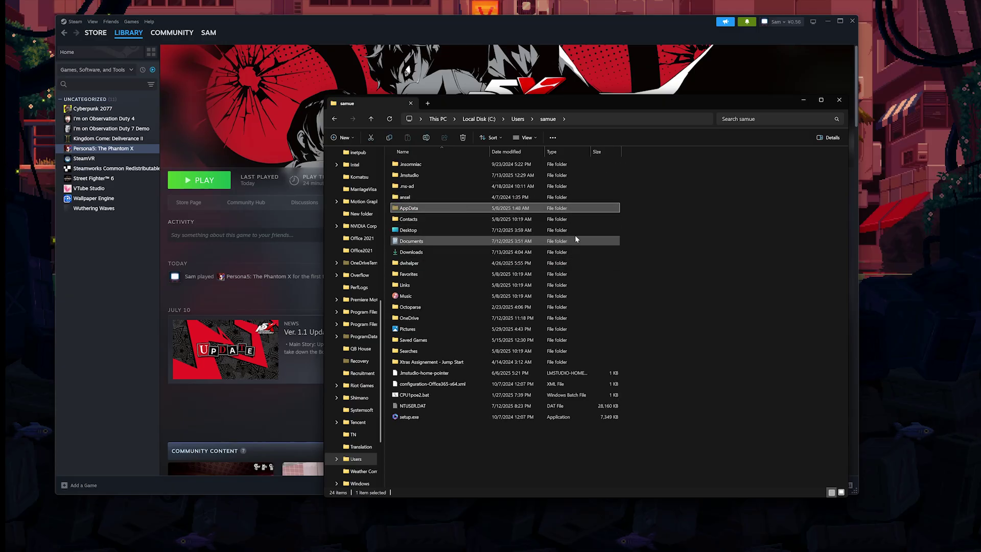
click(527, 138)
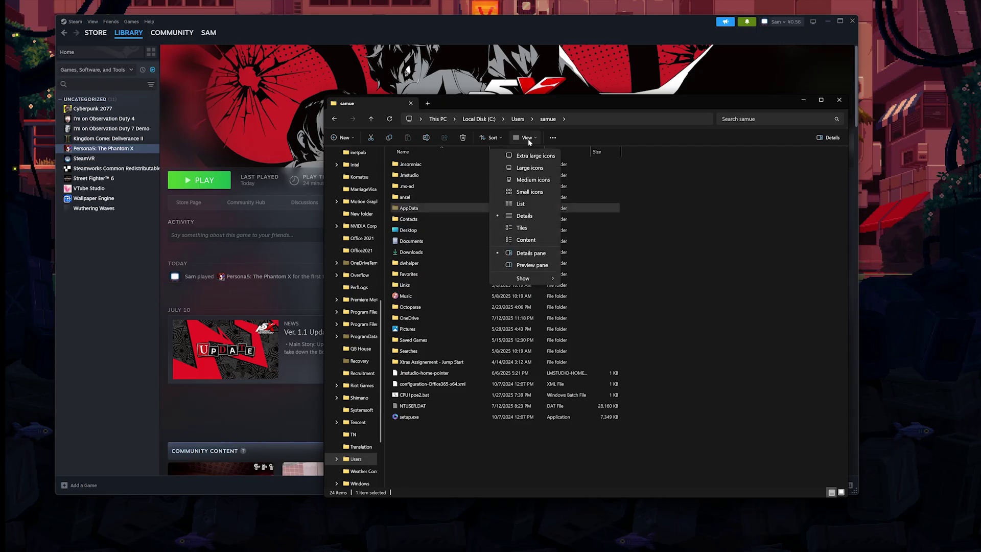
mouse_move(541, 282)
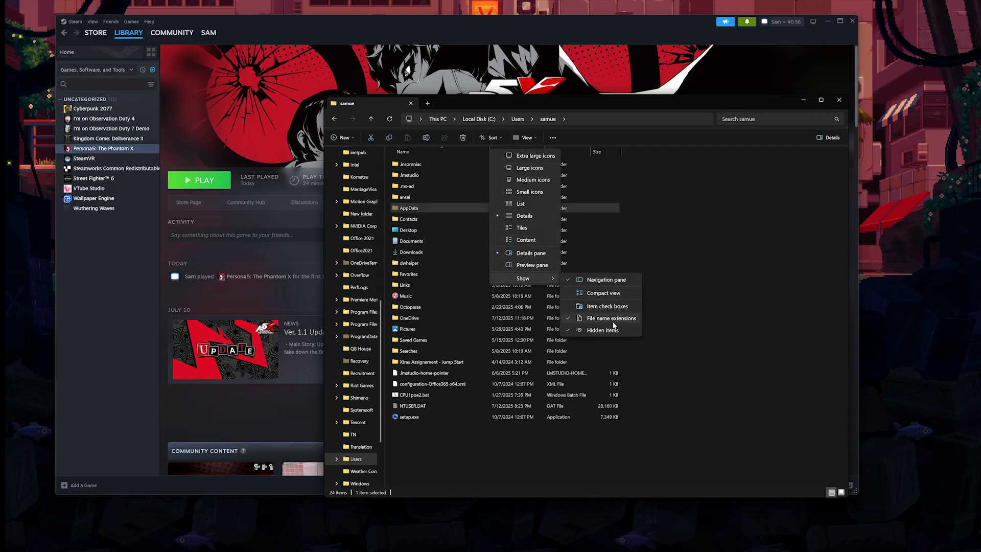
click(603, 330)
Open the P5XGame folder inside AppData\Local and select its cache folder.
double_click(415, 209)
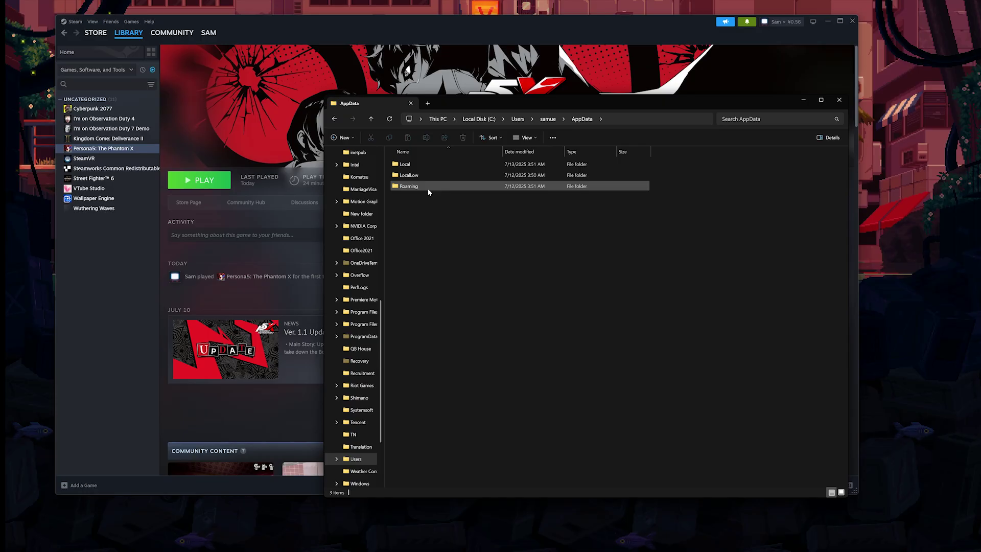
double_click(417, 163)
scroll(499, 258, down, 10)
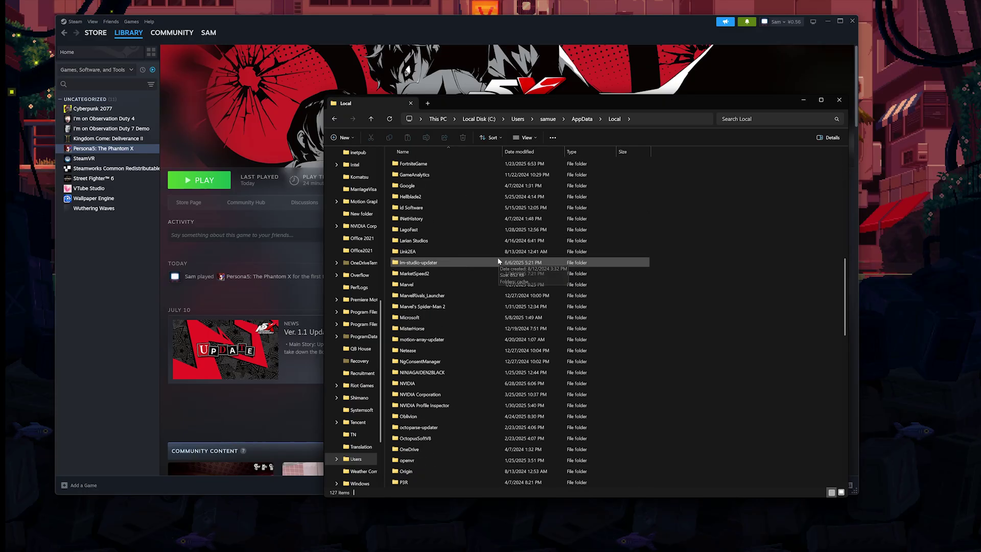
scroll(498, 261, down, 7)
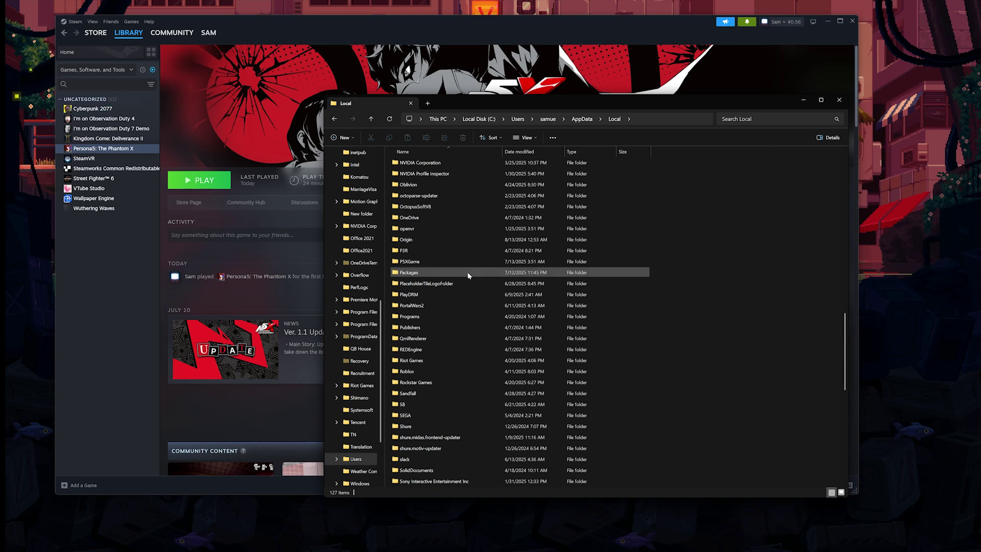
scroll(467, 307, up, 1)
double_click(460, 294)
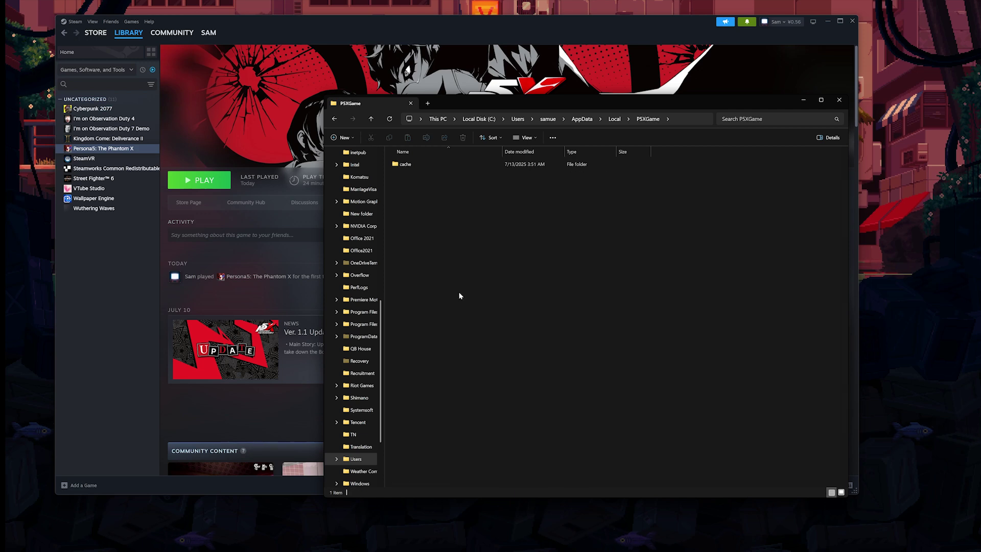
click(409, 168)
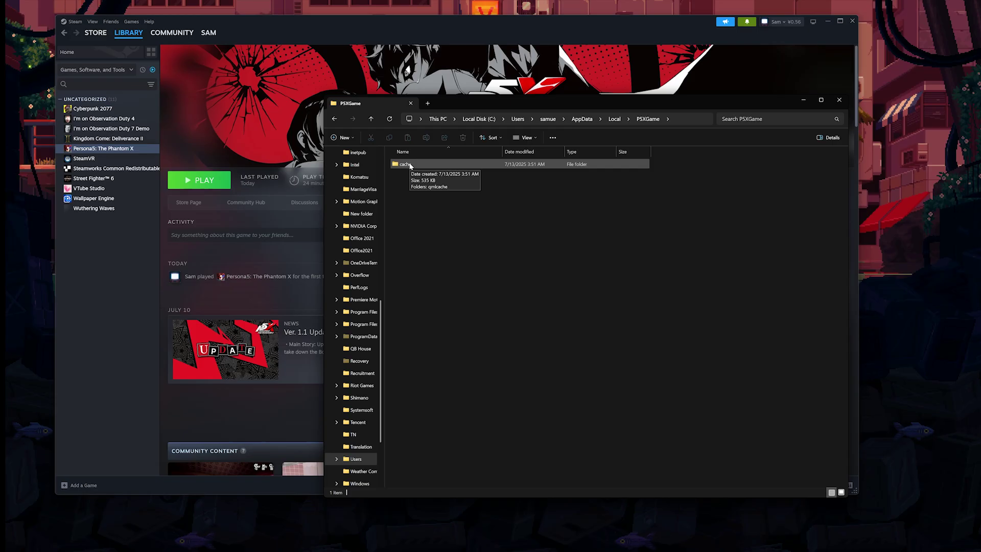
click(409, 168)
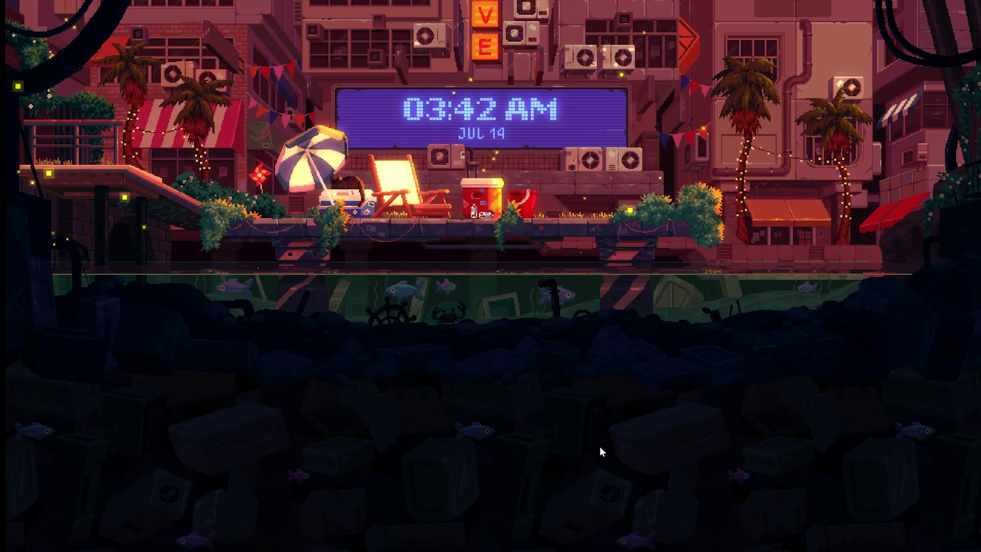
Switch to Steam and open the general properties of Persona5: The Phantom X to check the Steam Overlay option.
mouse_move(307, 535)
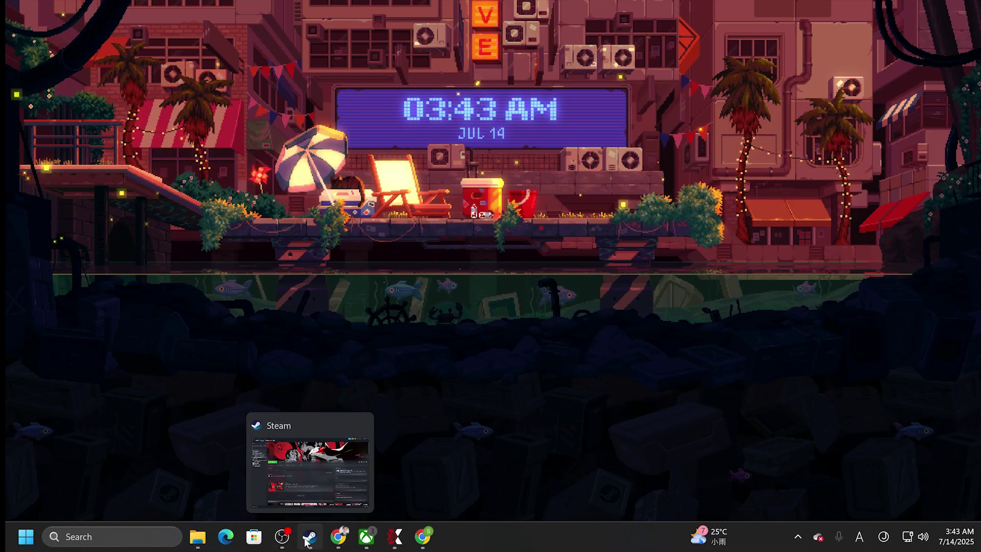
click(308, 477)
right_click(178, 240)
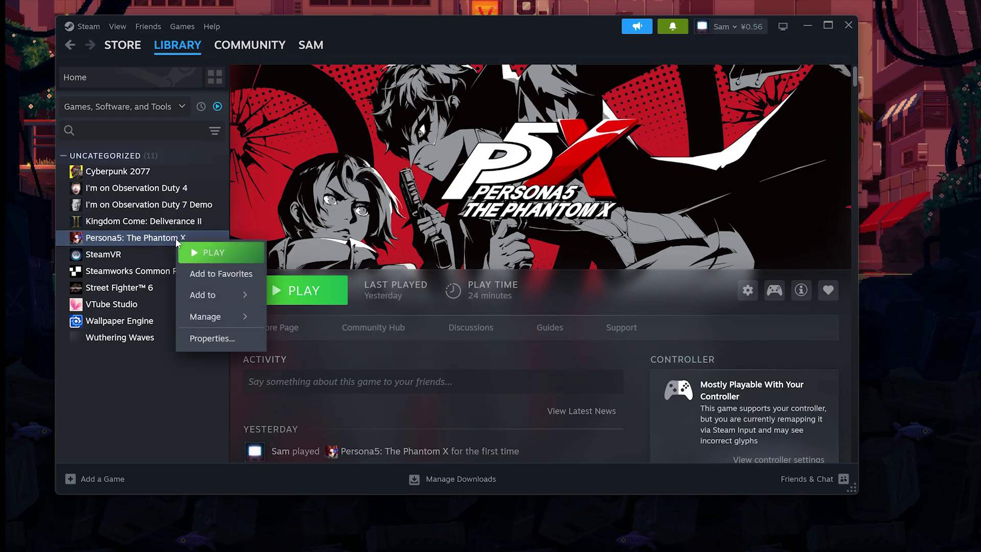
click(213, 338)
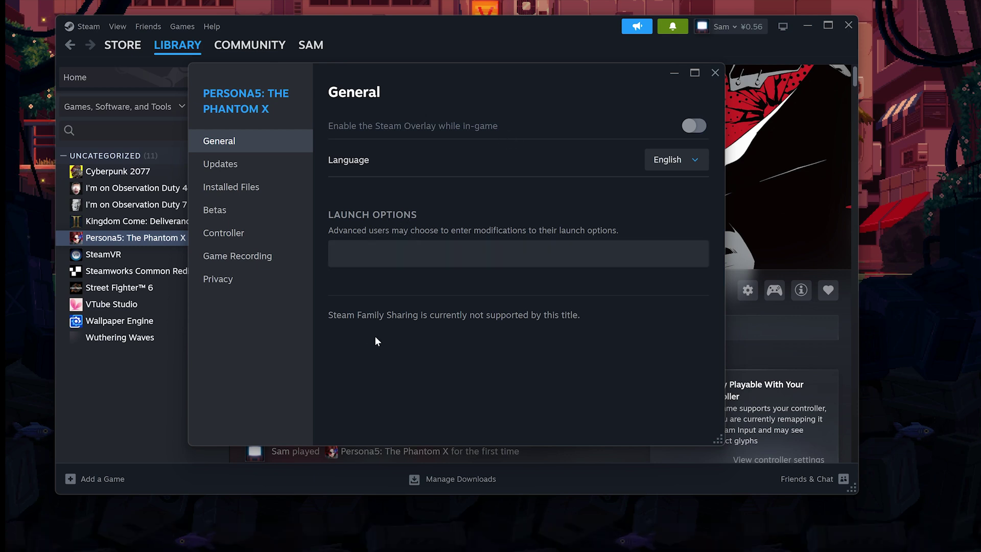
Launch Discord, check the Enable Overlay and Enable Legacy Overlay options in its Game Overlay settings, and minimize it.
click(116, 541)
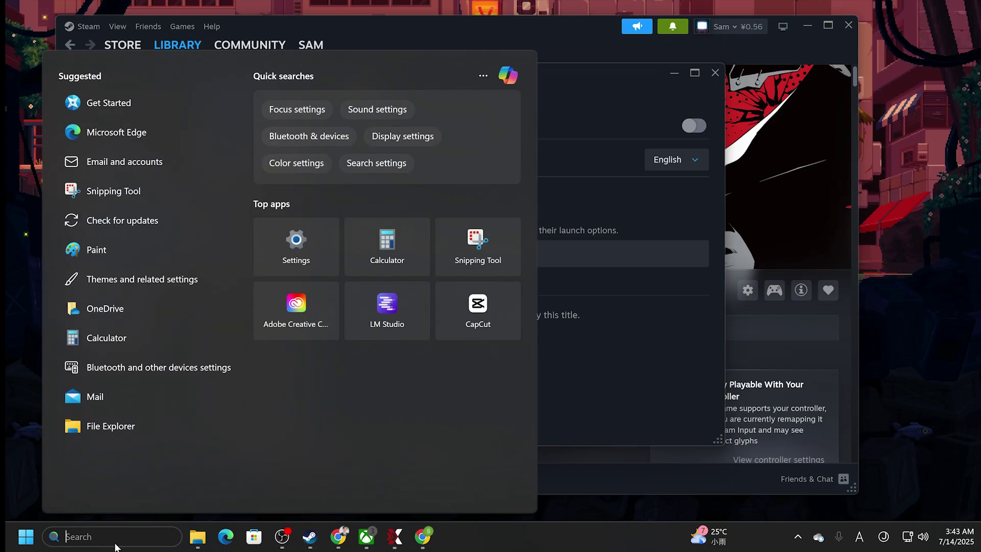
text(disc)
key(Return)
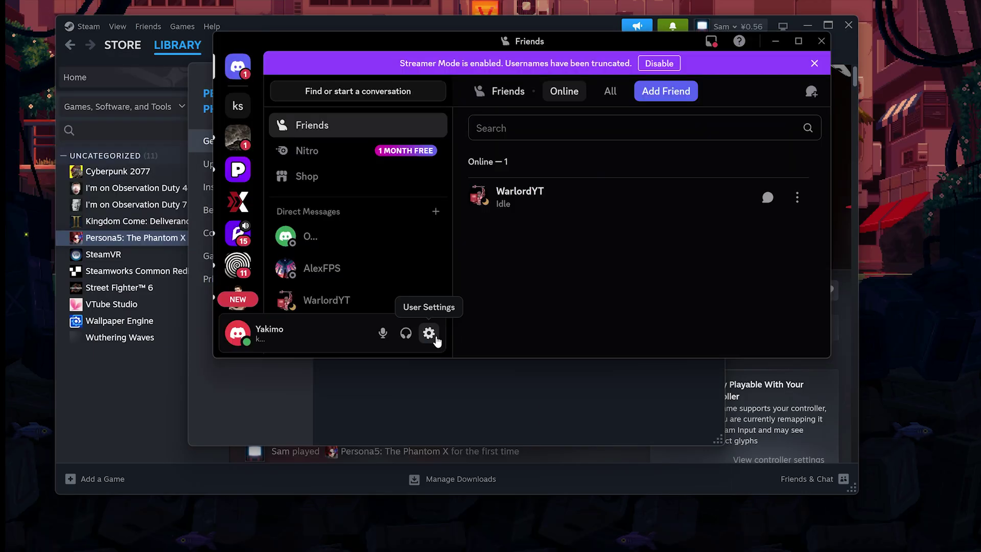
click(429, 333)
scroll(308, 256, down, 10)
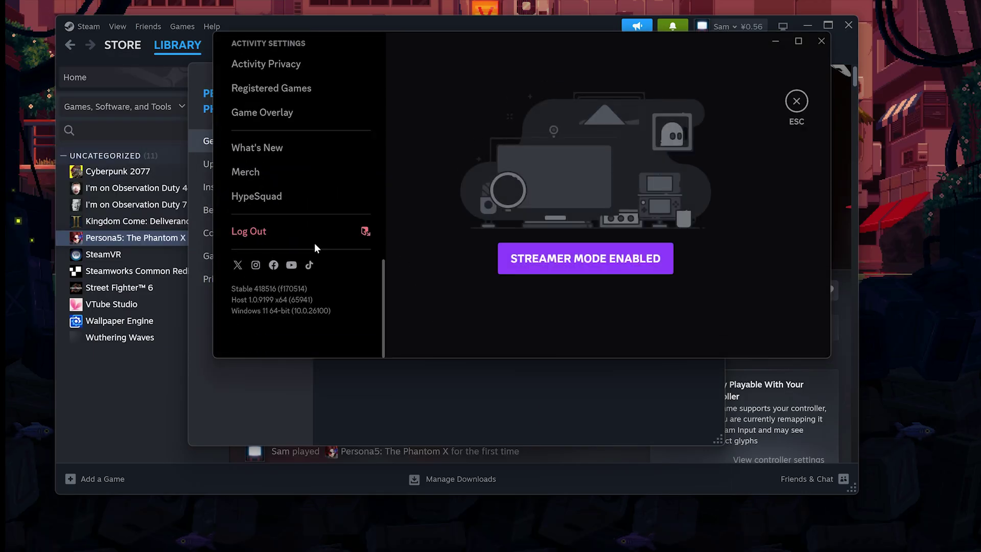
scroll(313, 248, up, 3)
click(311, 240)
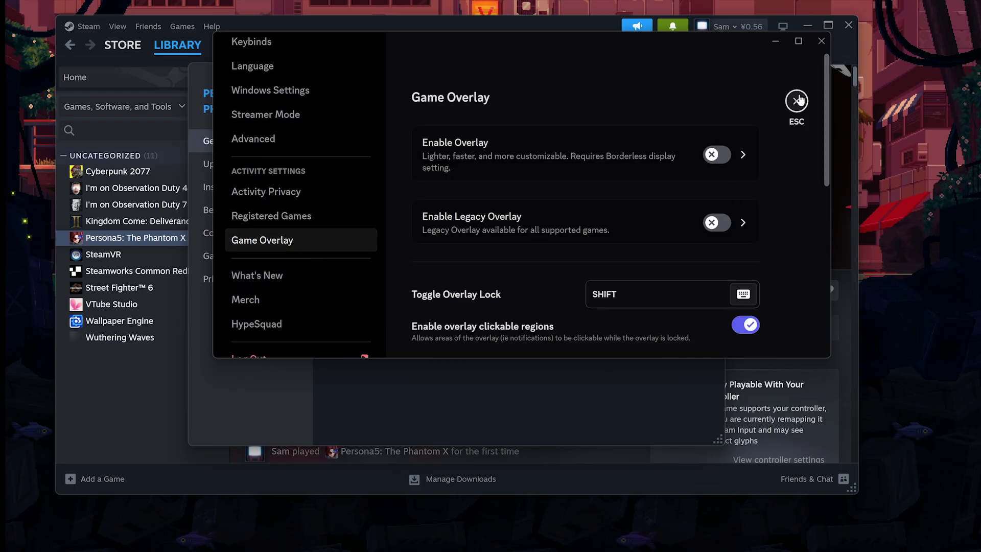
click(792, 104)
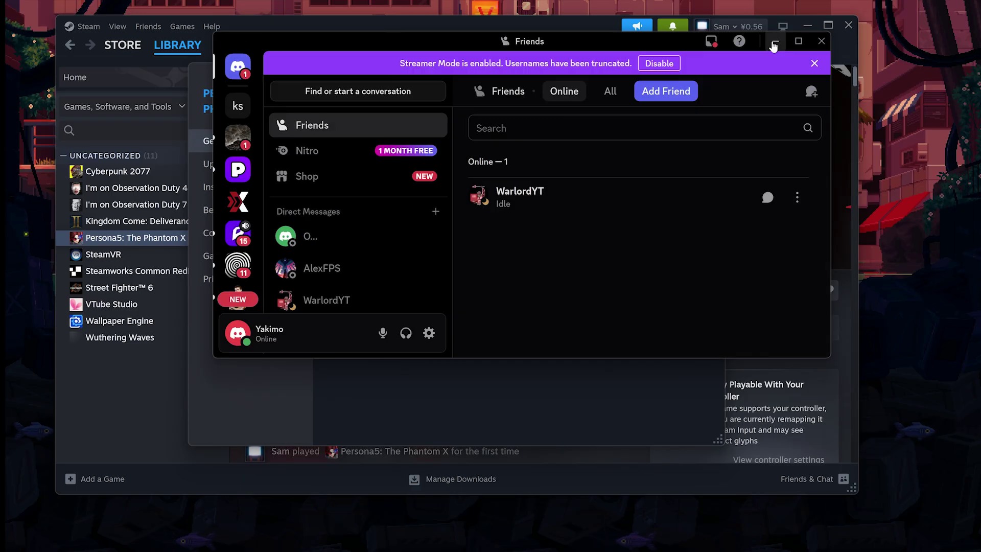
click(771, 41)
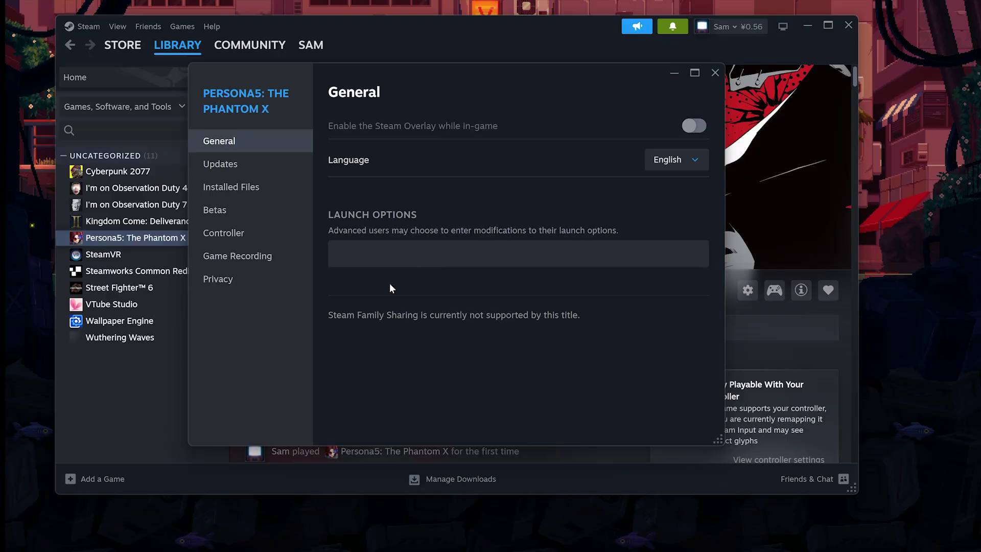
Close the game's properties window and minimize Steam.
mouse_move(187, 546)
click(715, 72)
click(807, 26)
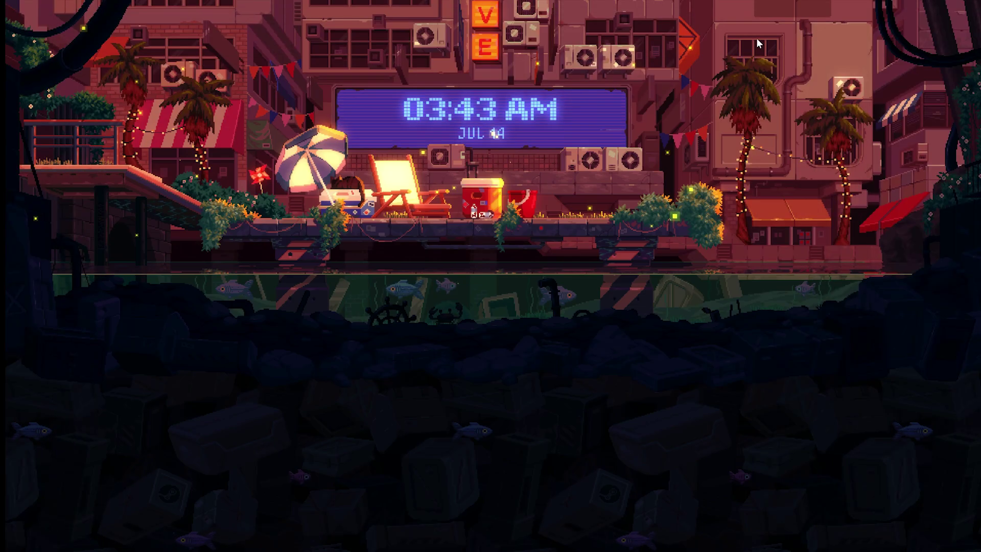
Open Windows Settings and check the Game Mode option in the Gaming section.
mouse_move(26, 549)
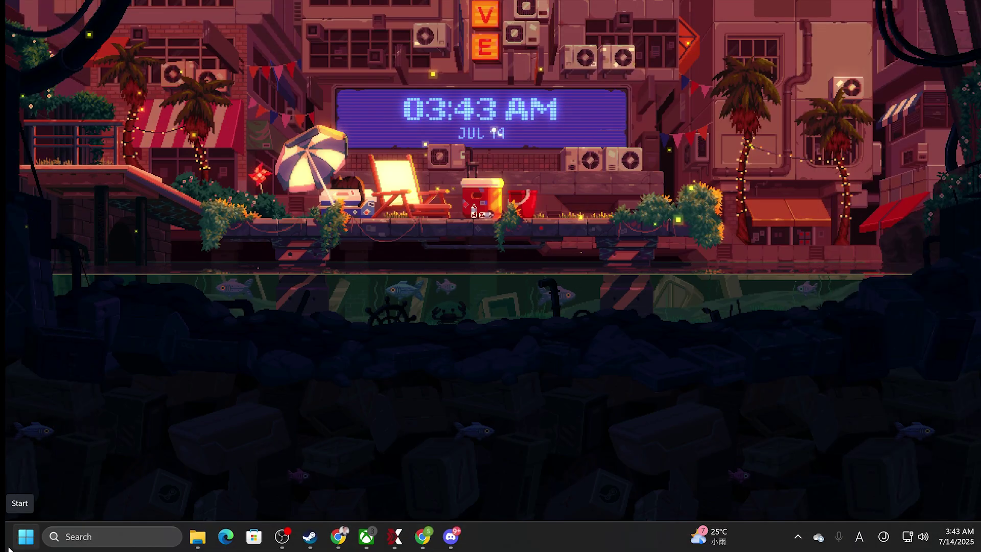
click(76, 536)
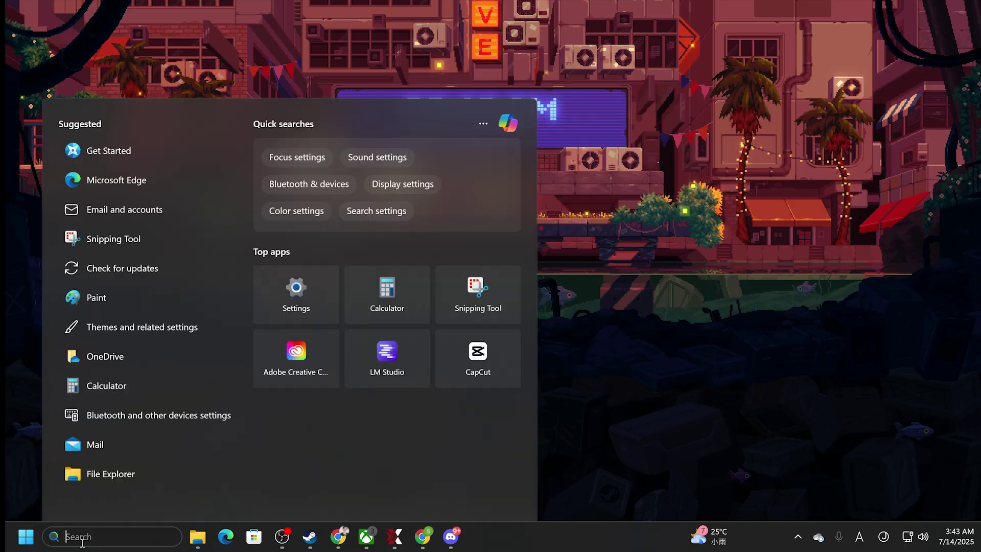
text(settings)
click(149, 140)
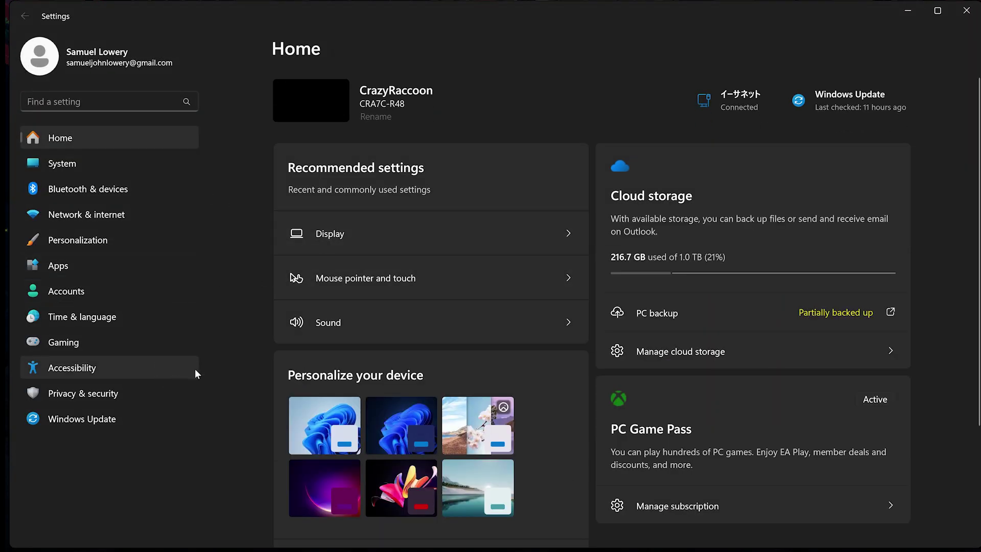
click(133, 341)
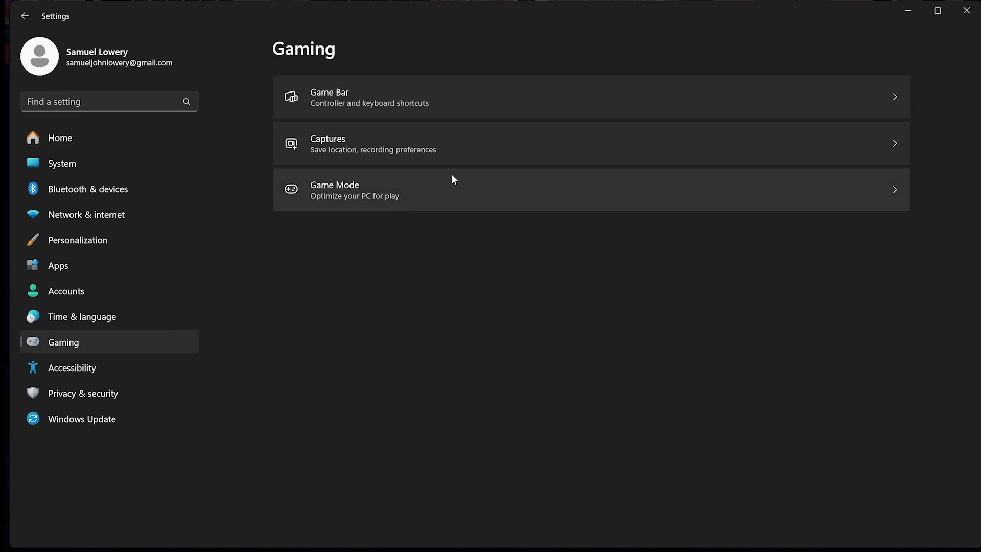
click(497, 191)
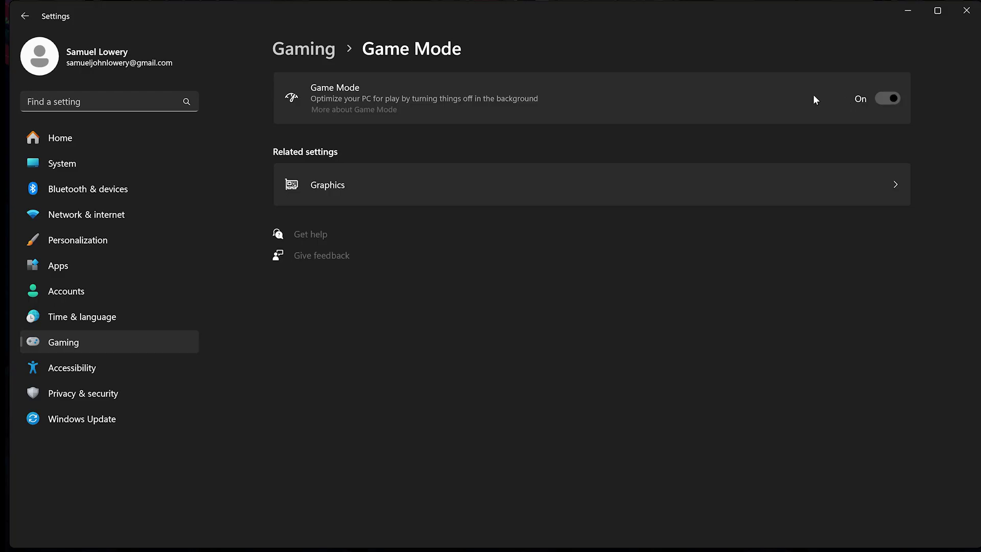
Open the Display page of the System settings.
click(145, 163)
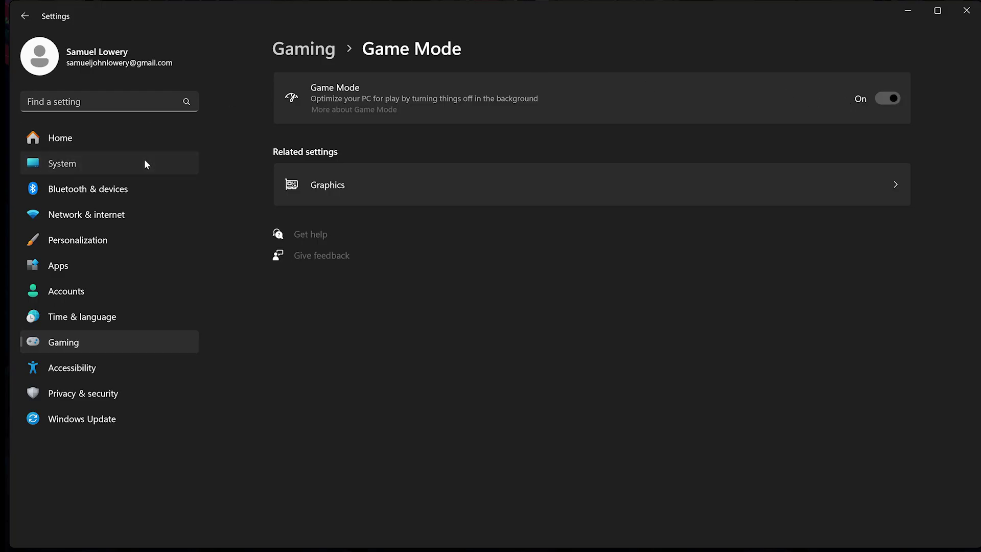
scroll(495, 276, down, 2)
scroll(490, 325, down, 8)
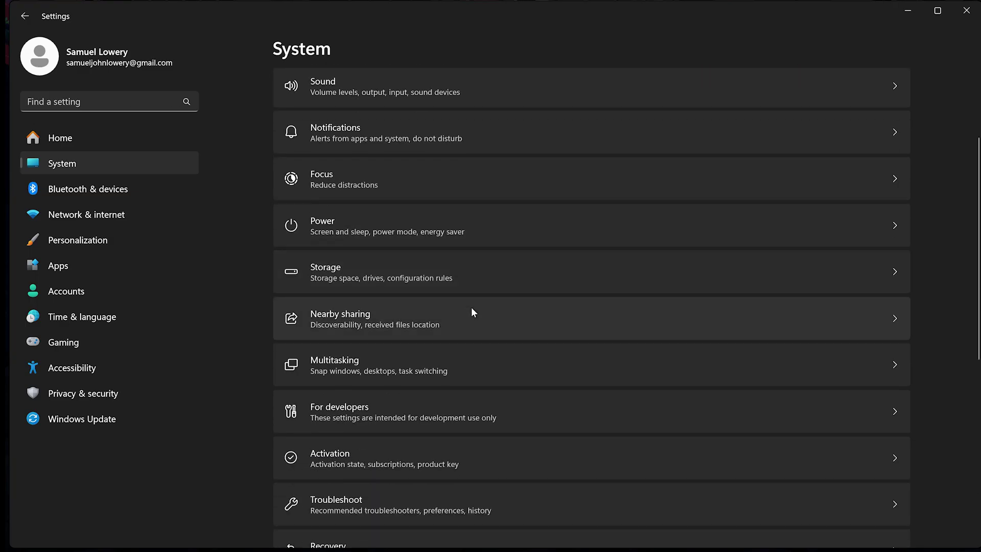
scroll(458, 366, up, 10)
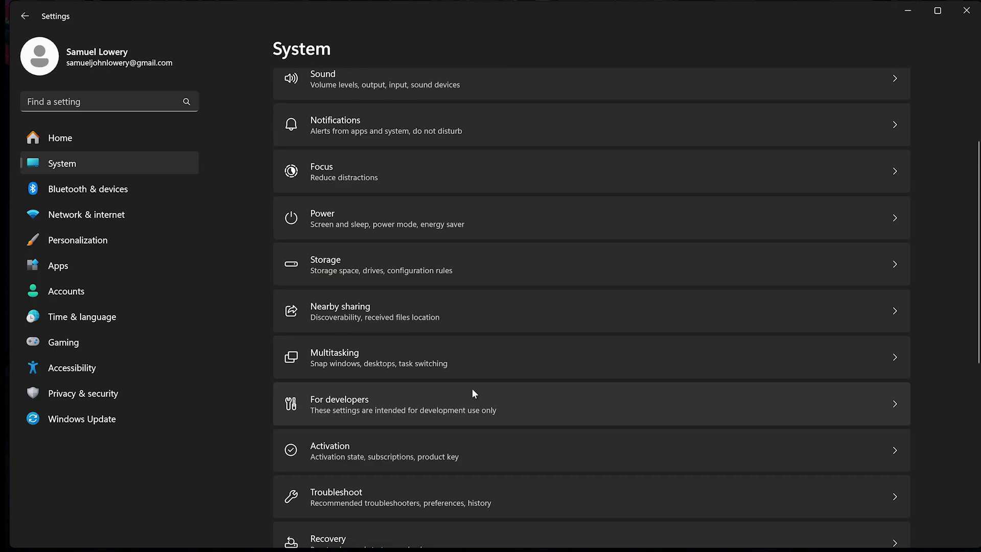
click(428, 161)
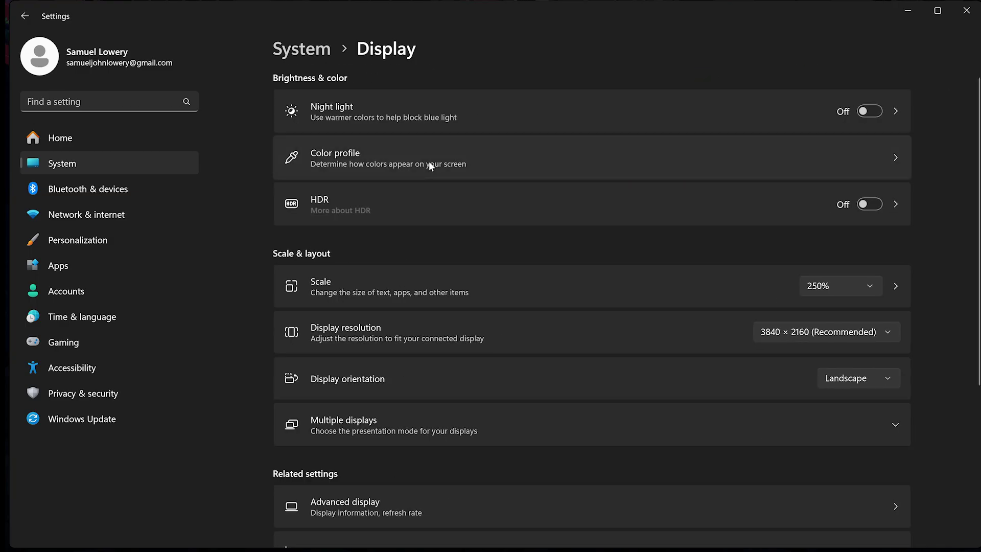
Open the Graphics page, check Hardware-accelerated GPU scheduling under Advanced graphics settings, and close Settings.
scroll(515, 251, down, 4)
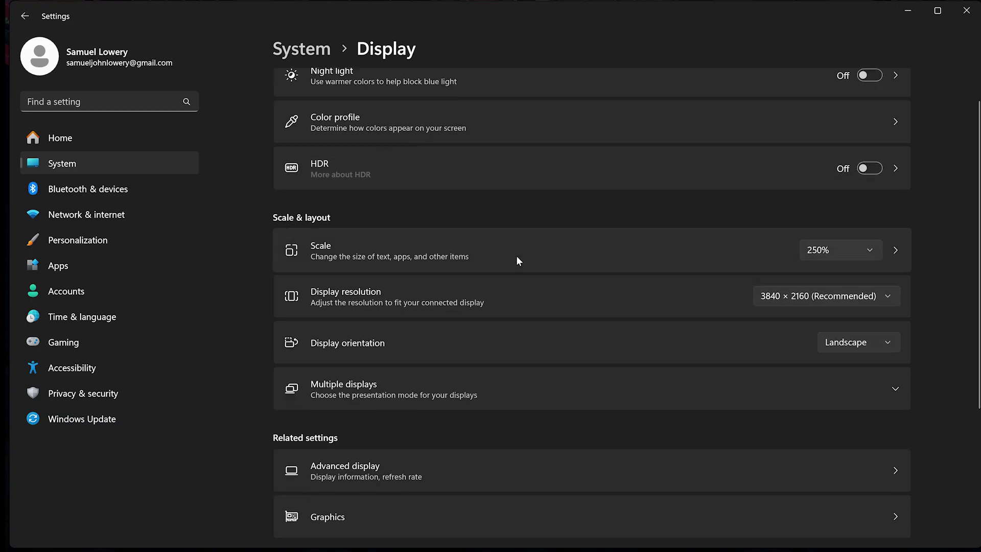
scroll(475, 320, up, 4)
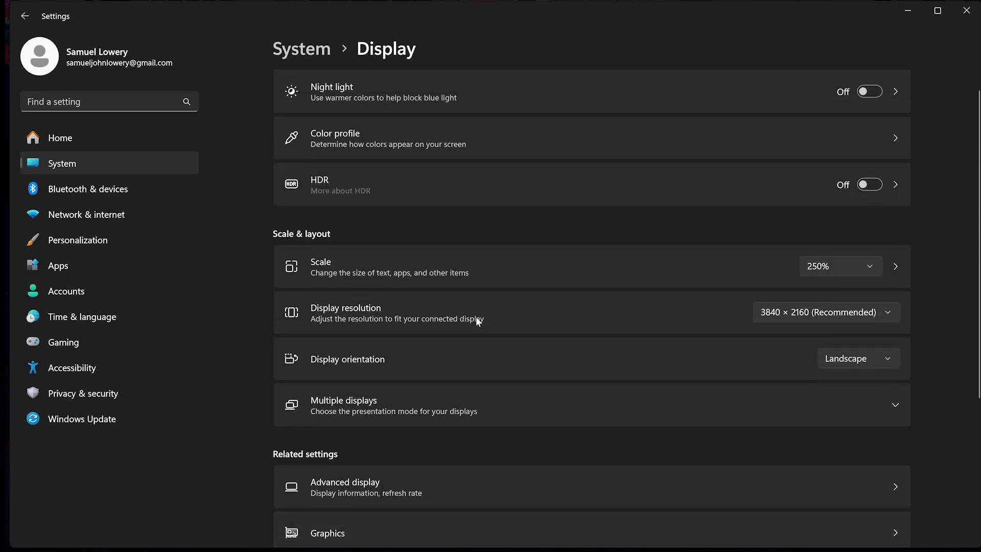
scroll(531, 310, down, 4)
click(499, 320)
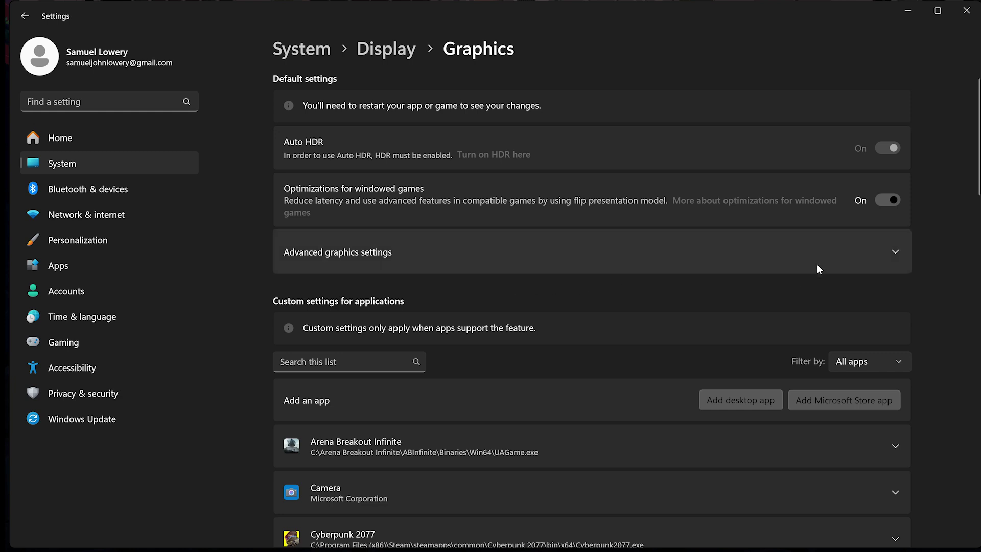
click(802, 251)
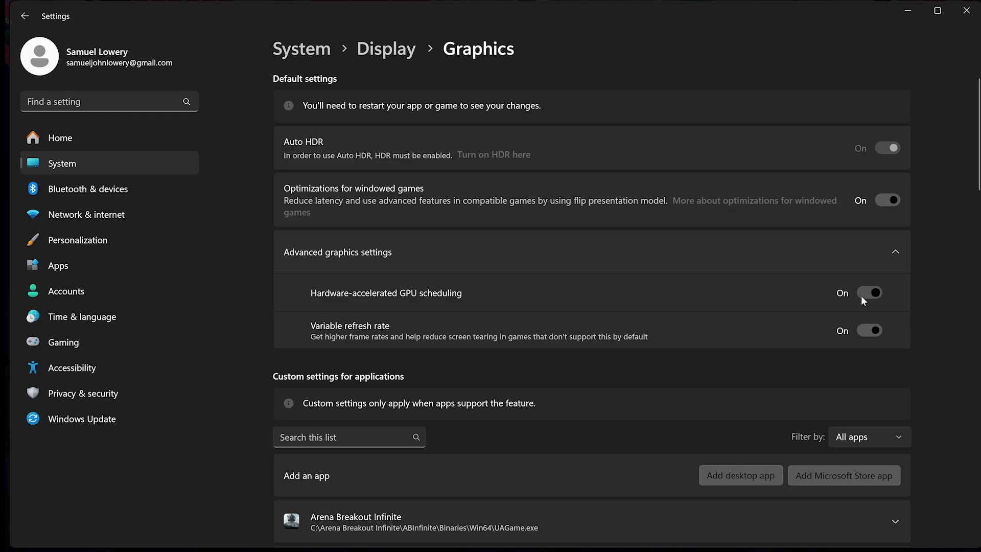
click(971, 6)
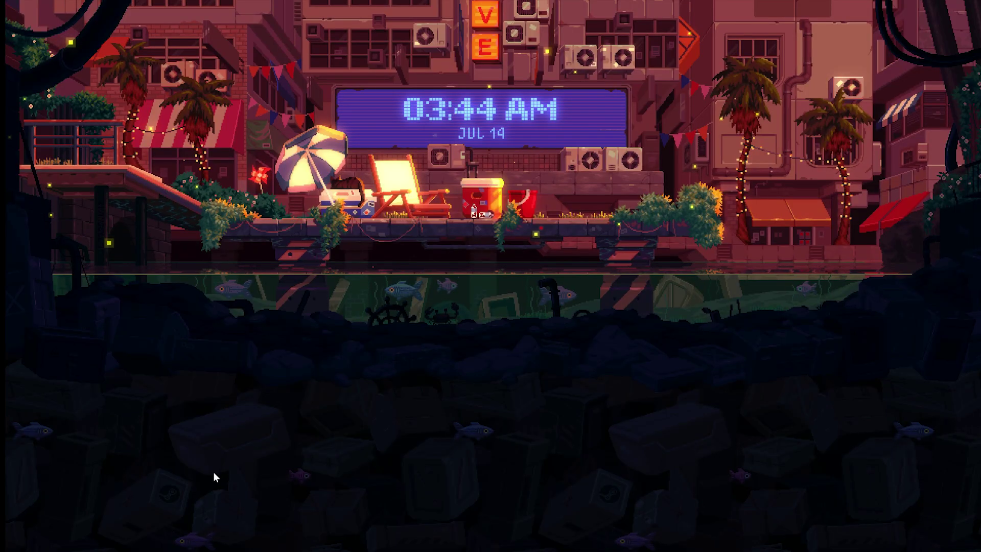
Find Command Prompt in Windows search and run it as administrator.
click(137, 535)
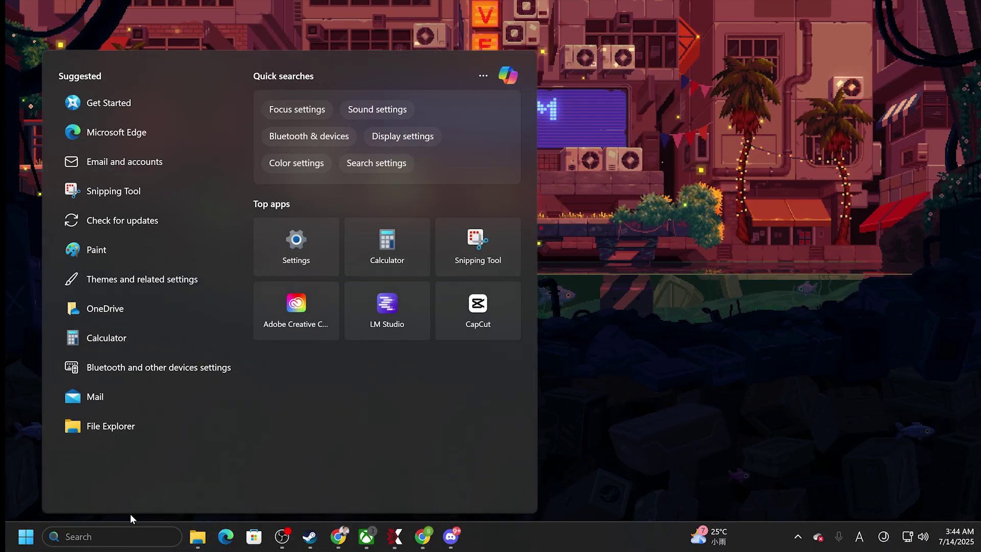
text(cmd)
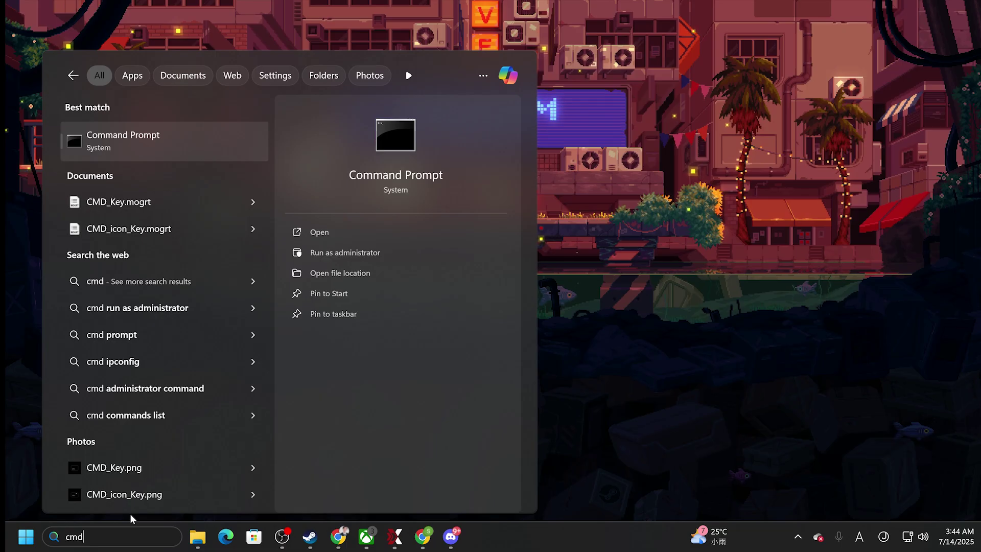
right_click(171, 142)
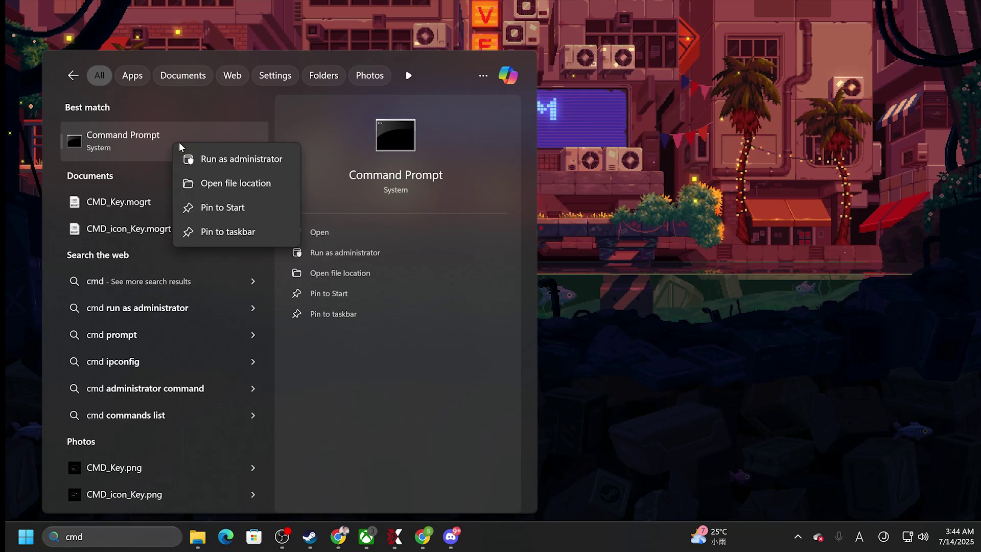
click(214, 156)
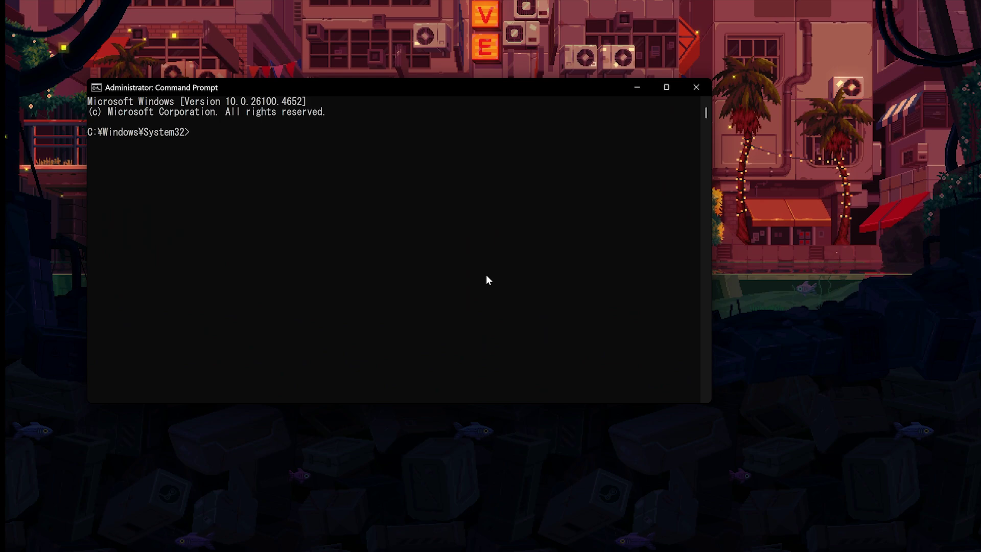
Run the system file scan command sfc /scannow and close the Command Prompt window.
text(sfc /scannow)
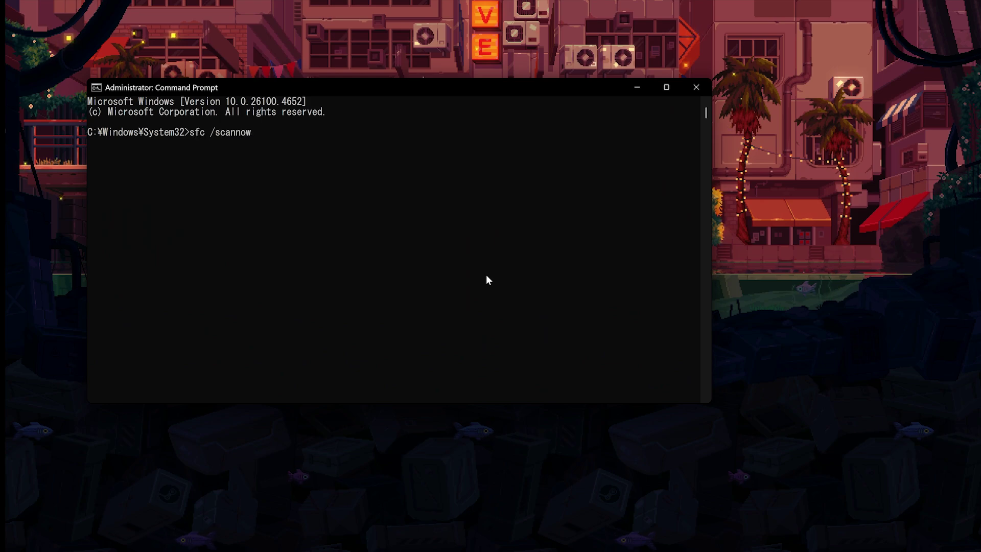
key(Return)
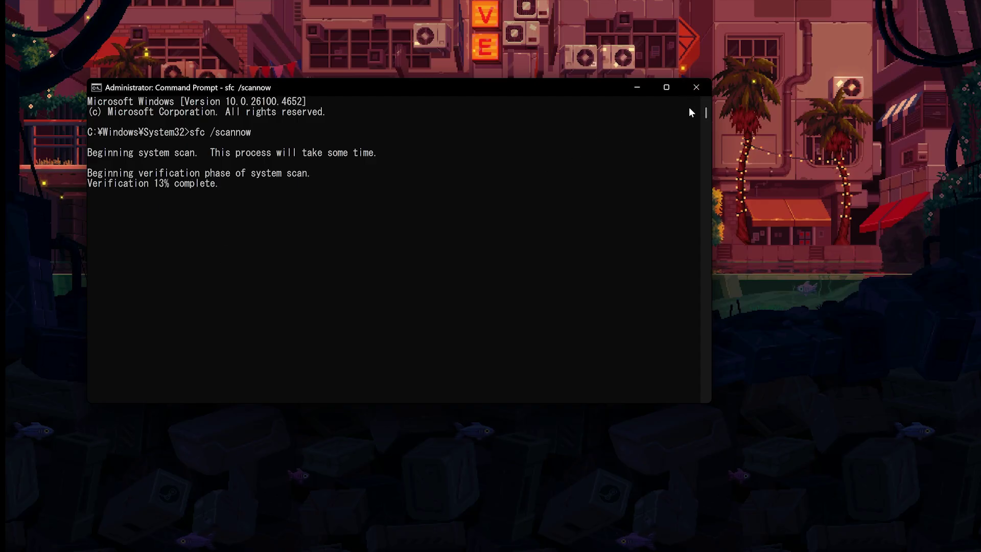
click(701, 85)
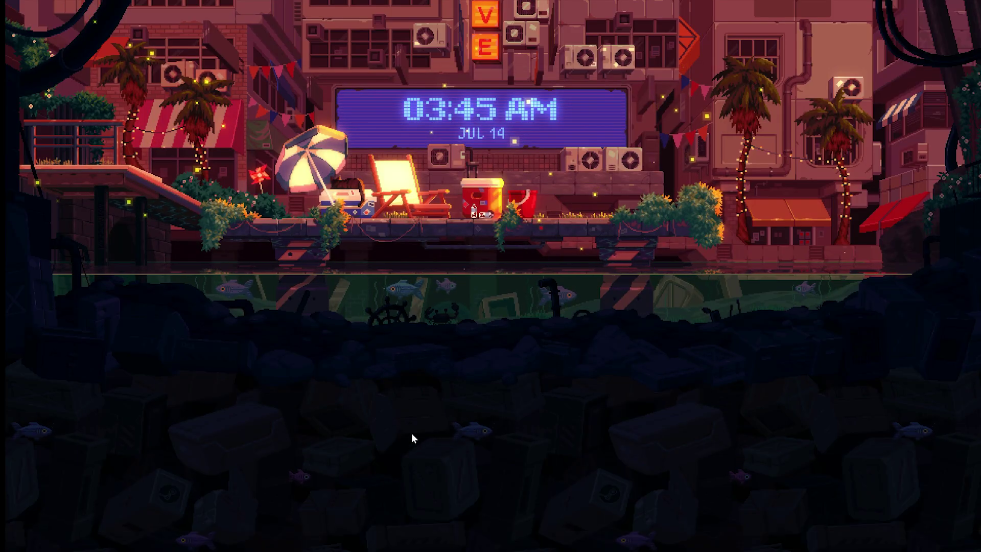
Switch to ExitLag and look over its home page and Connections page with the entry for Persona5: The Phantom X.
click(396, 536)
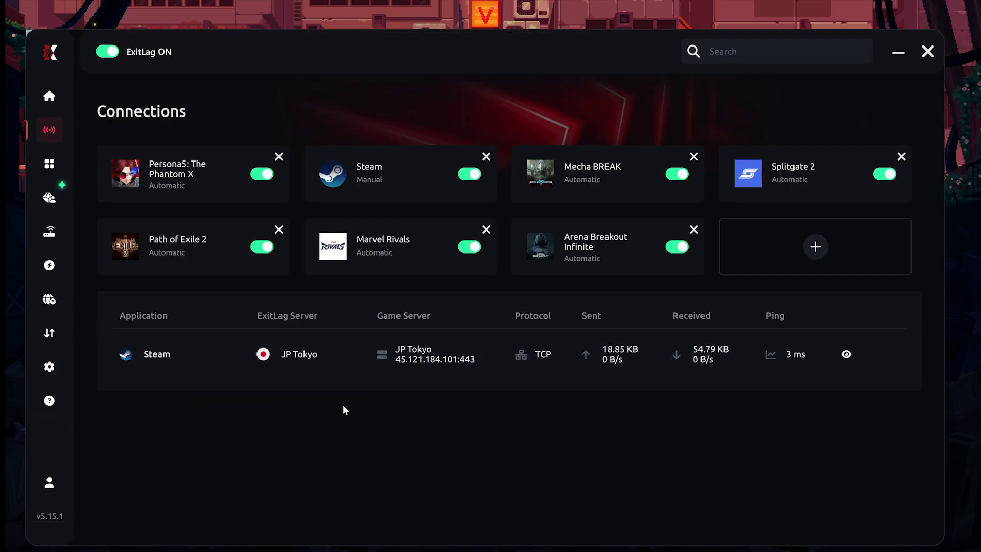
drag(446, 50, 465, 34)
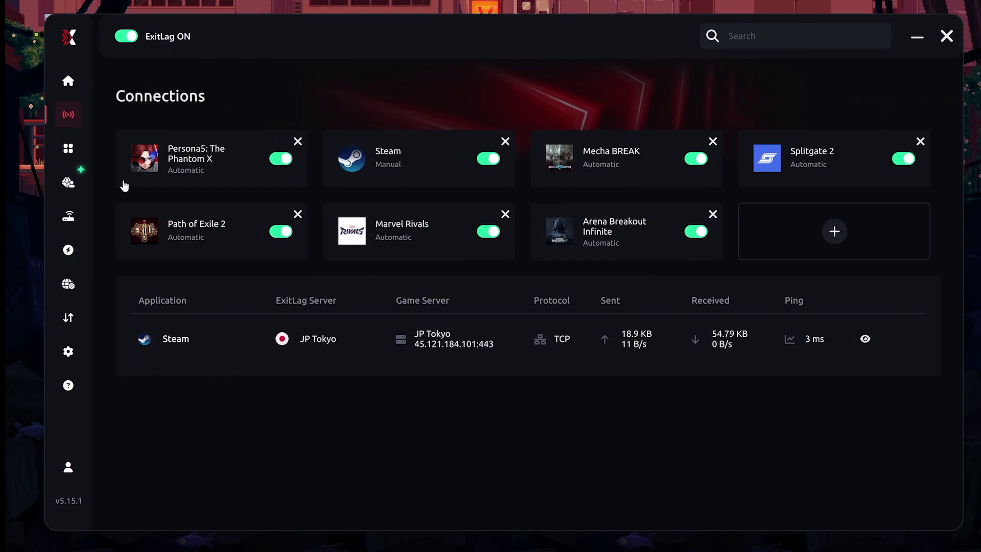
click(75, 86)
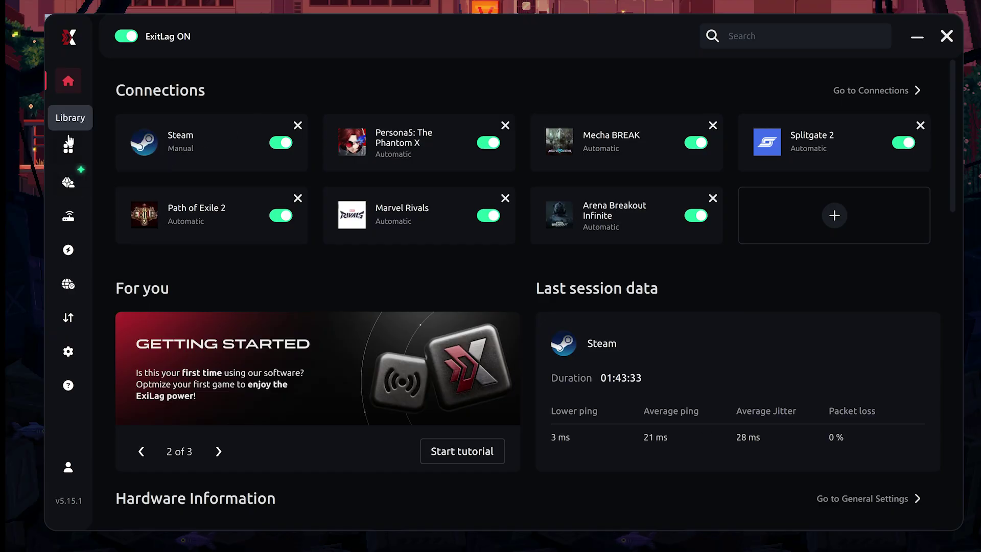
click(68, 114)
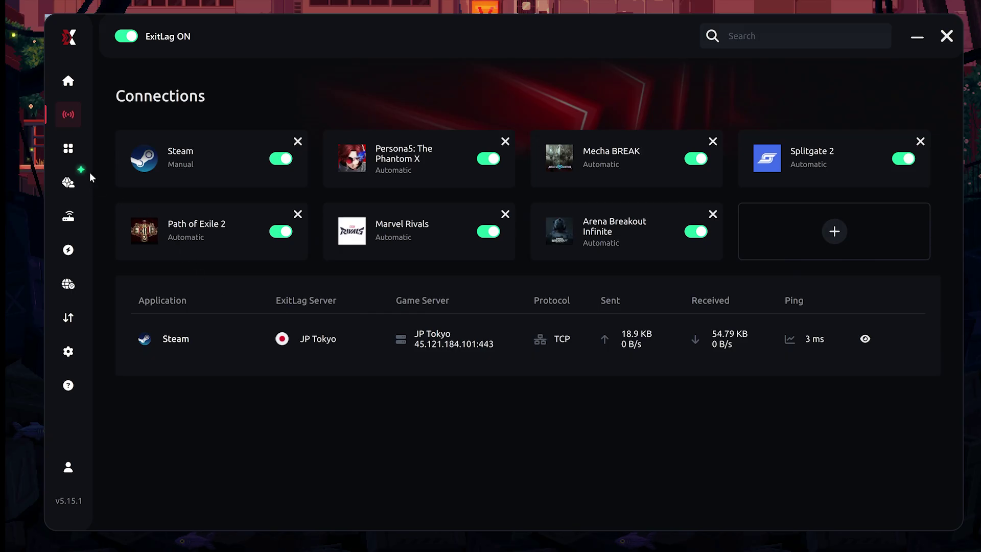
Search the game library for "person", open Persona5: The Phantom X, check its server region list and apply routes with All regions on Automatic.
click(68, 148)
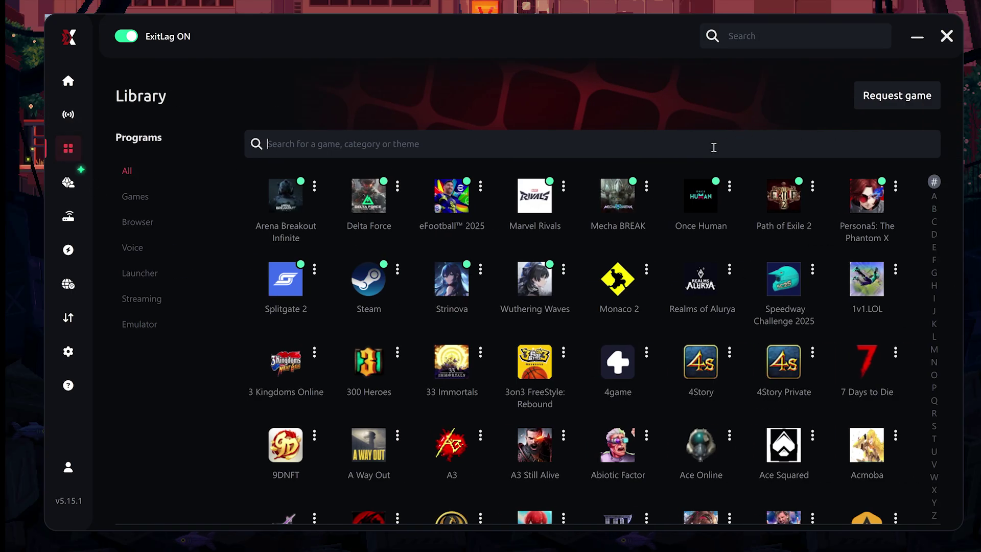
click(714, 147)
text(person)
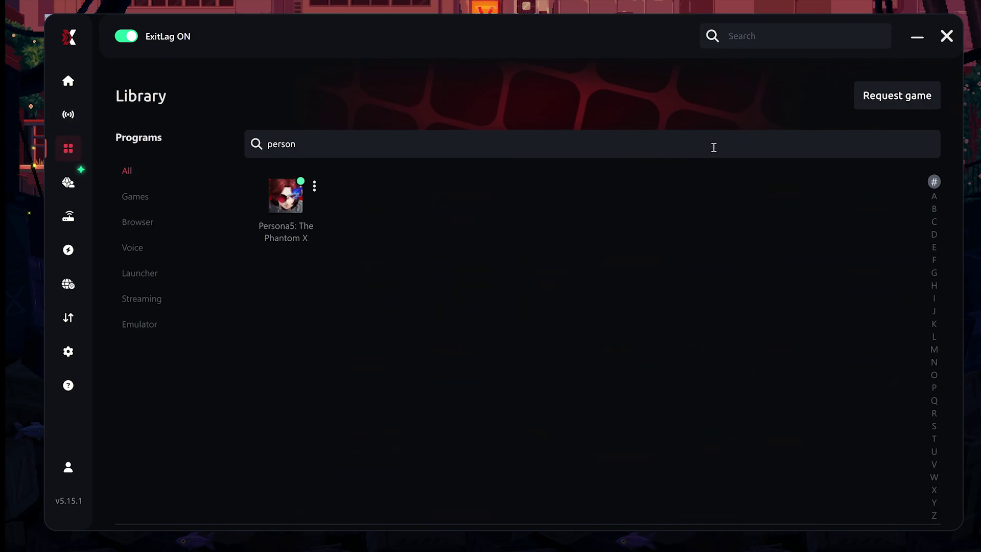
click(292, 244)
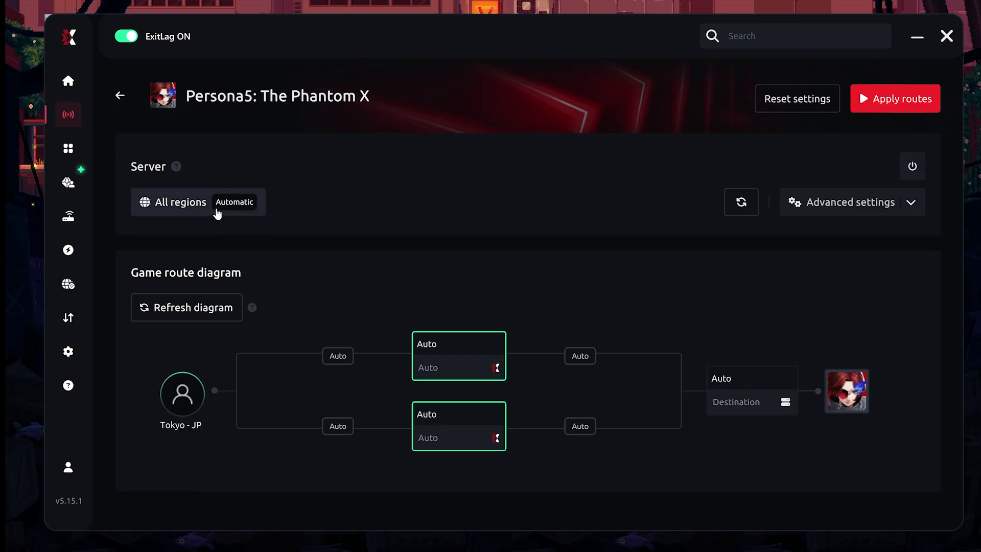
click(217, 213)
click(423, 219)
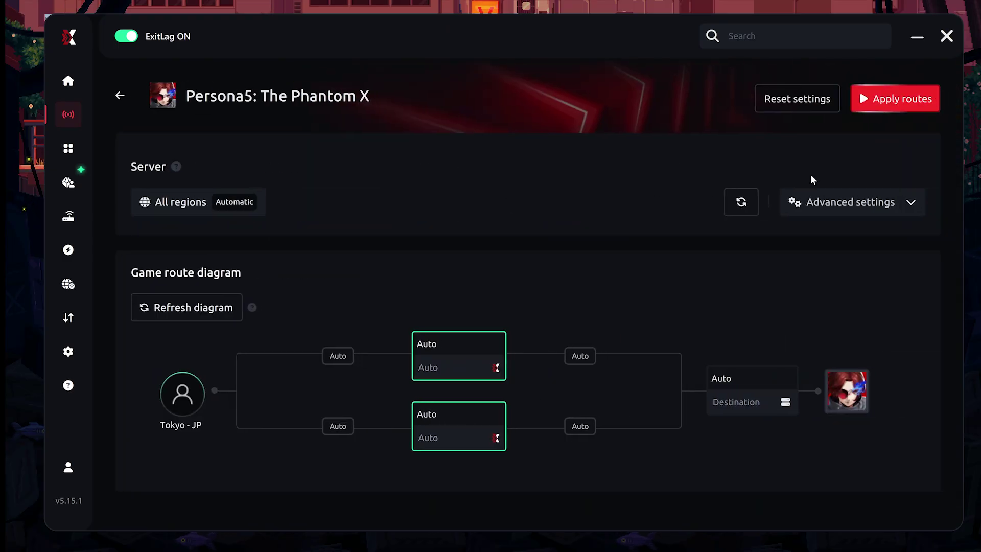
click(889, 110)
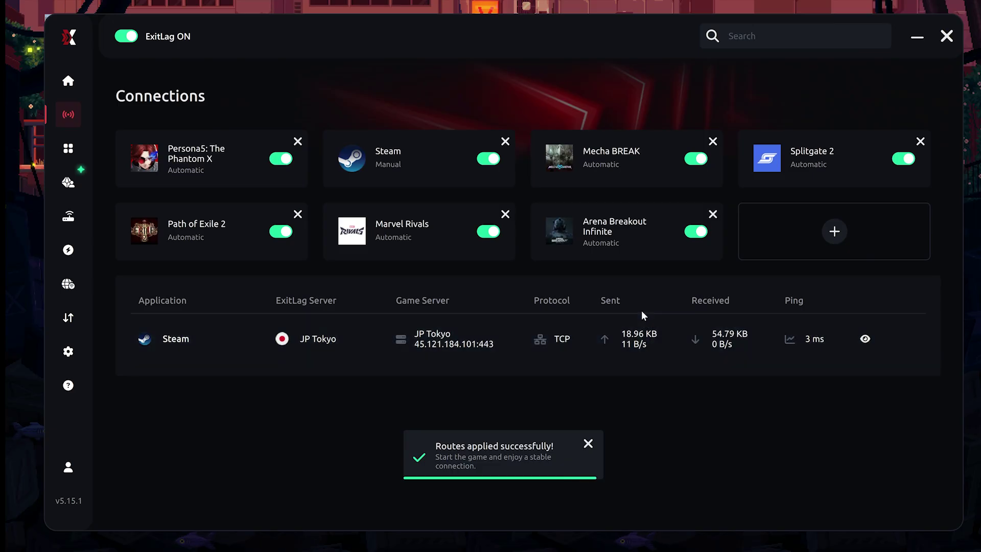
Look at the Multi Internet page and review the system performance enhancements on the FPS Boost page.
click(70, 289)
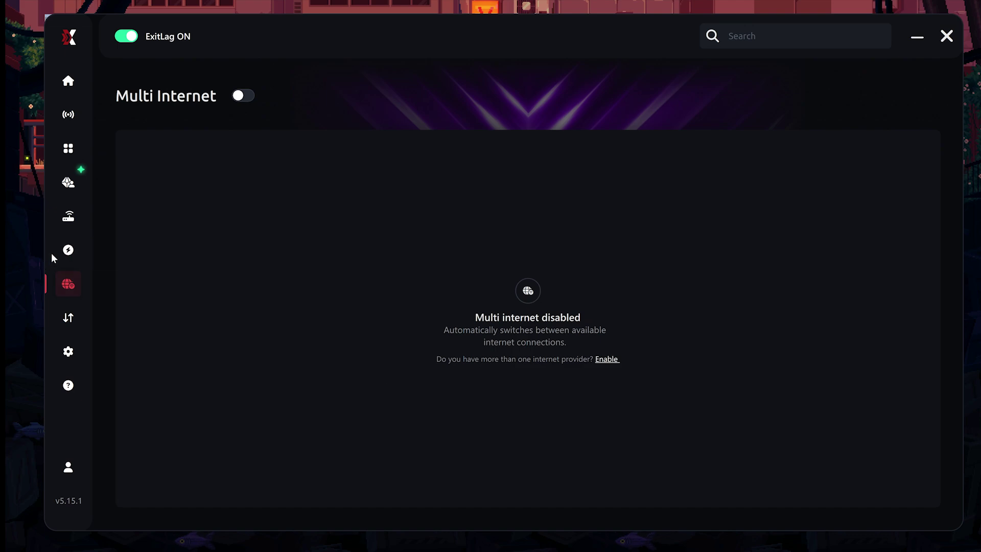
click(66, 250)
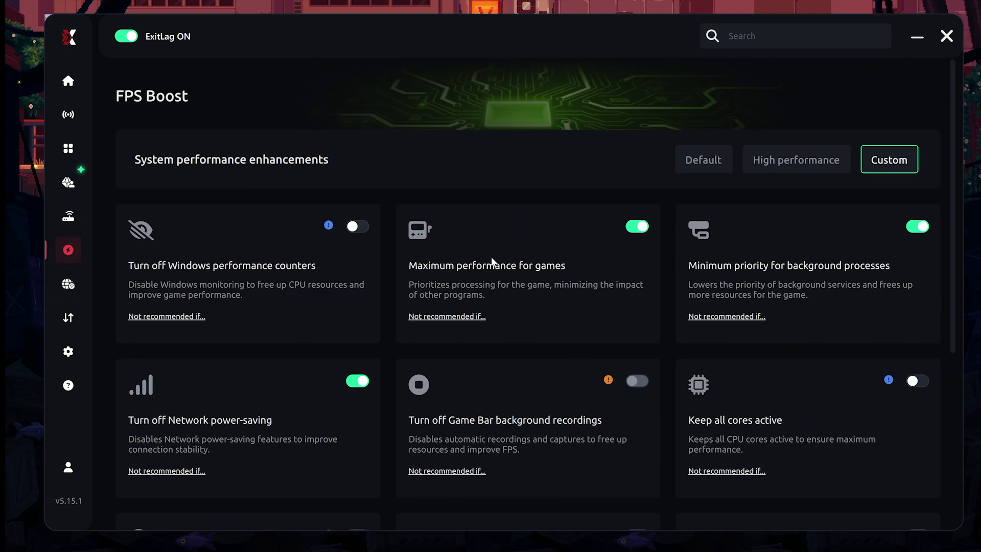
scroll(491, 256, down, 3)
scroll(493, 252, up, 3)
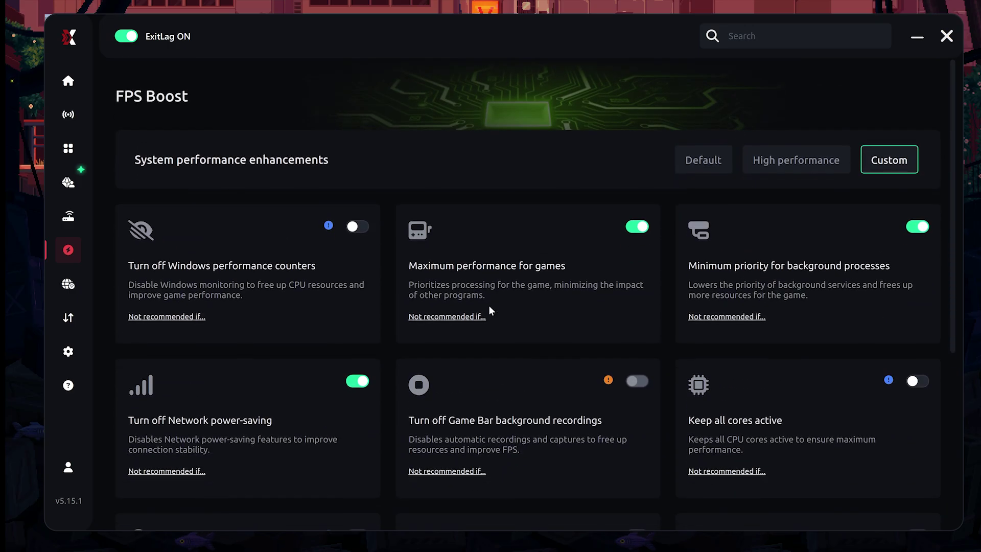